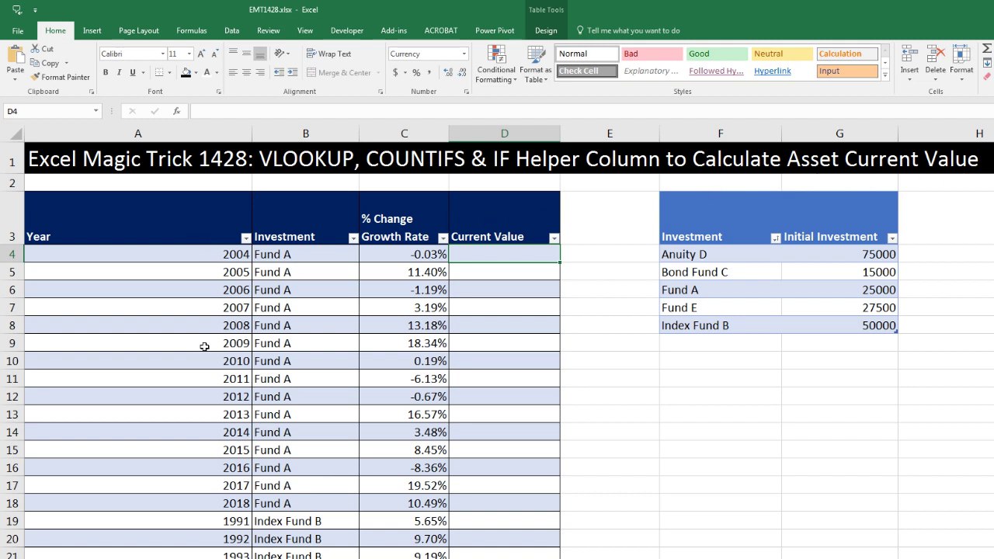
Review Fund A's 2004-2007 growth rates and the lookup table's investment names and start amounts
click(413, 259)
click(426, 275)
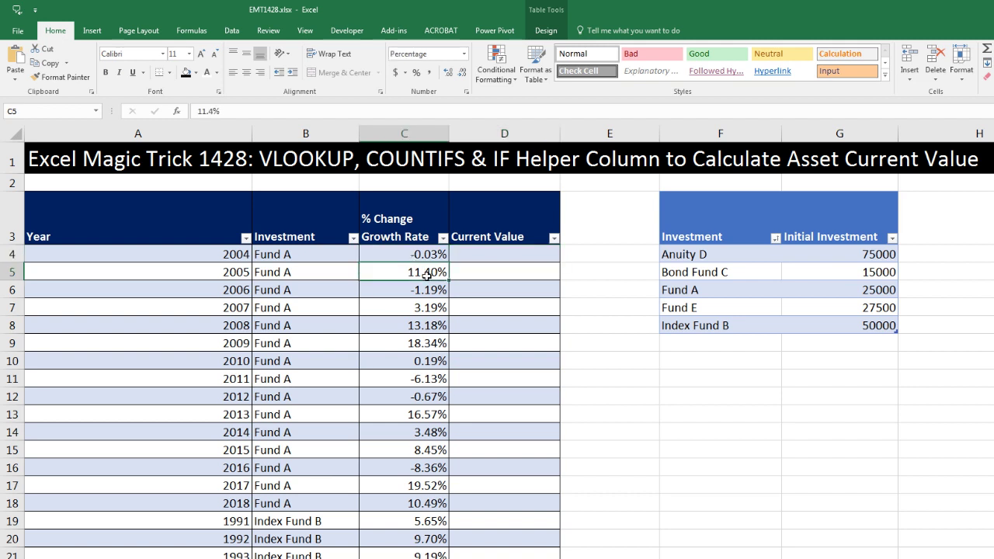
click(431, 291)
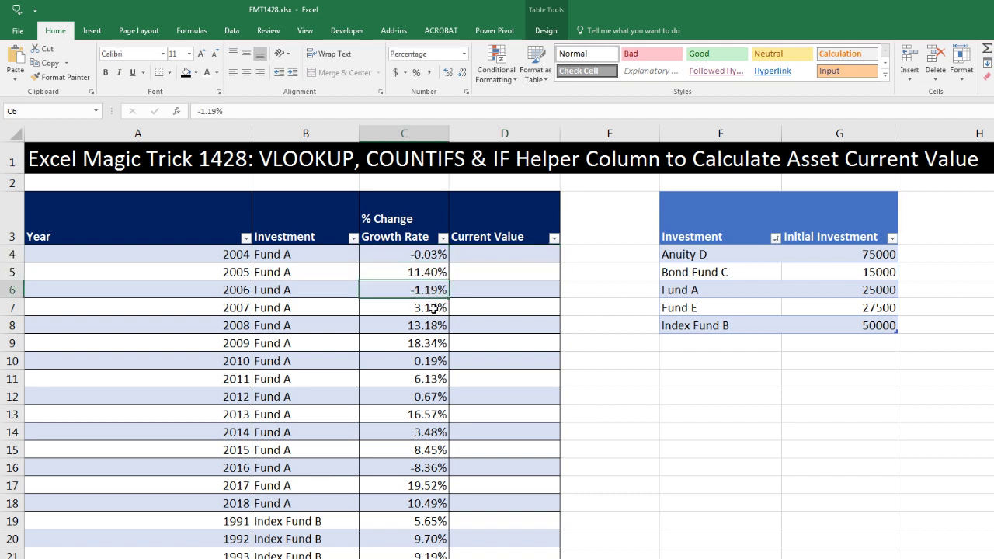
click(433, 308)
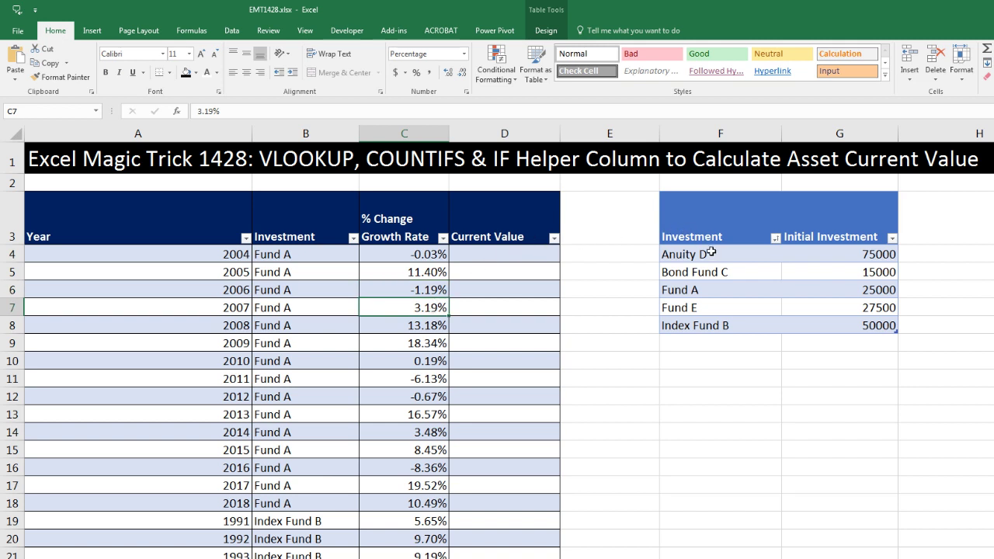
drag(710, 252, 734, 324)
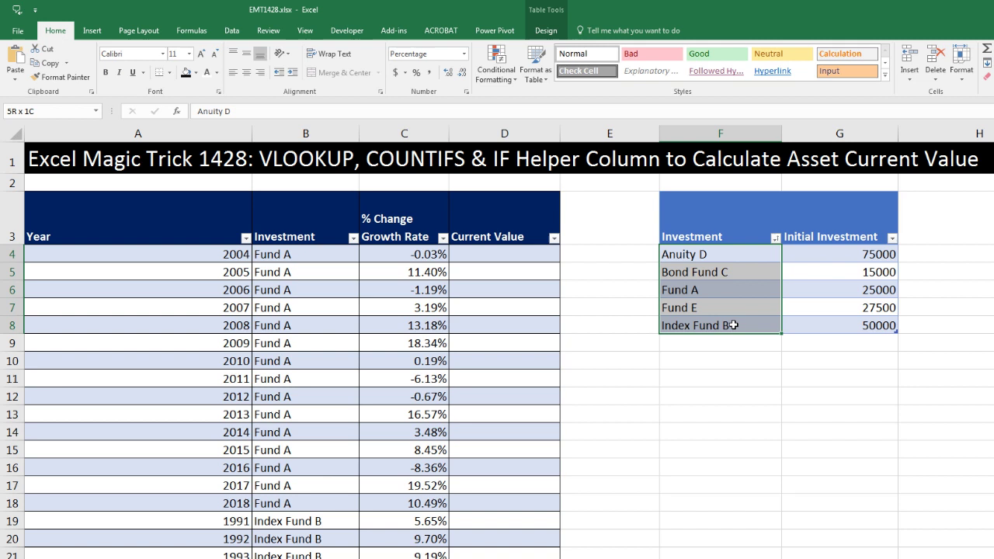
click(820, 254)
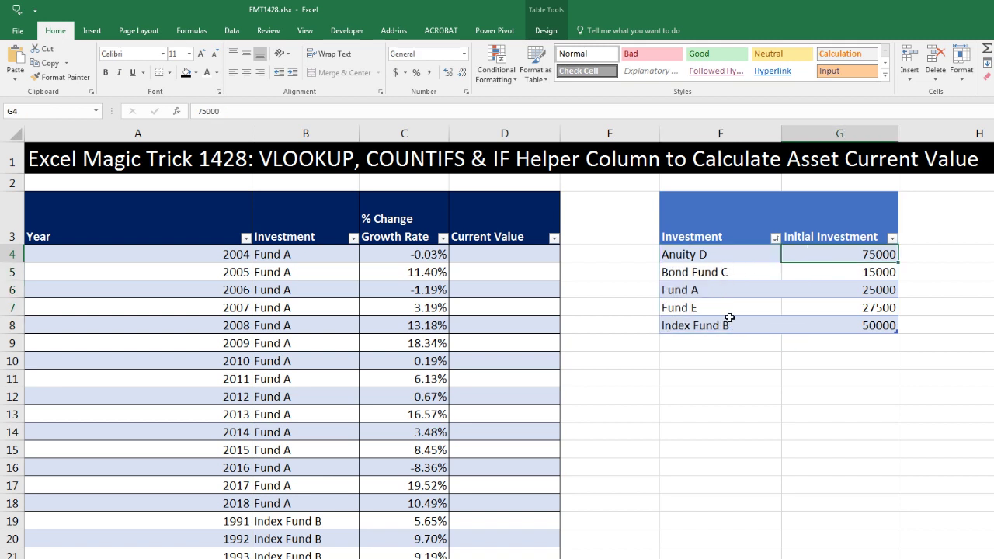
Walk through the Fund A Current Value cells and where Index Fund B starts at D19
click(491, 256)
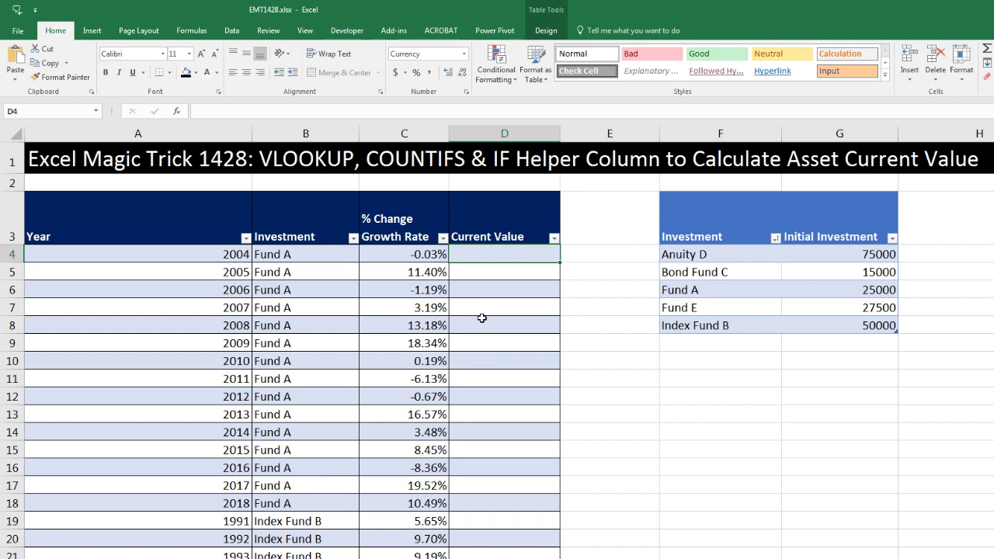
click(500, 268)
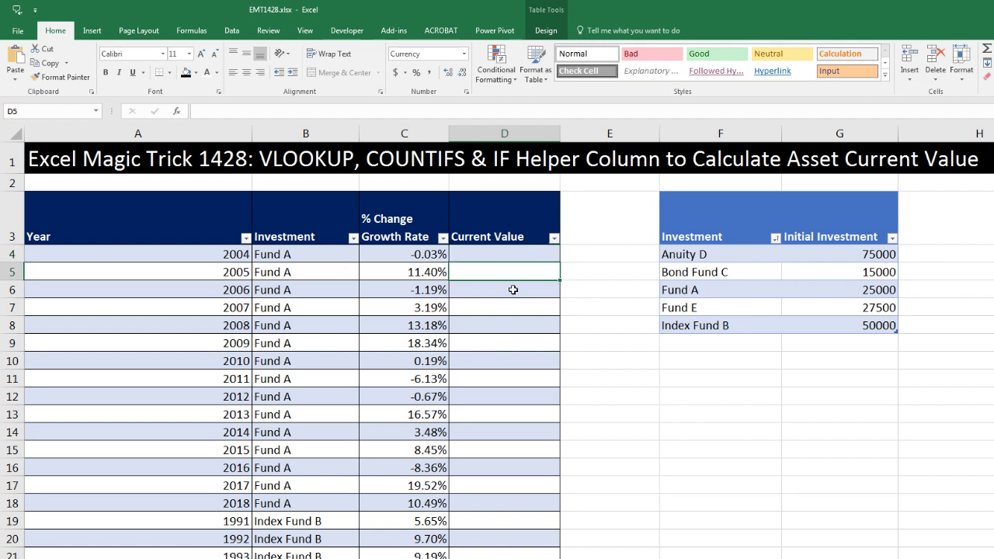
click(512, 290)
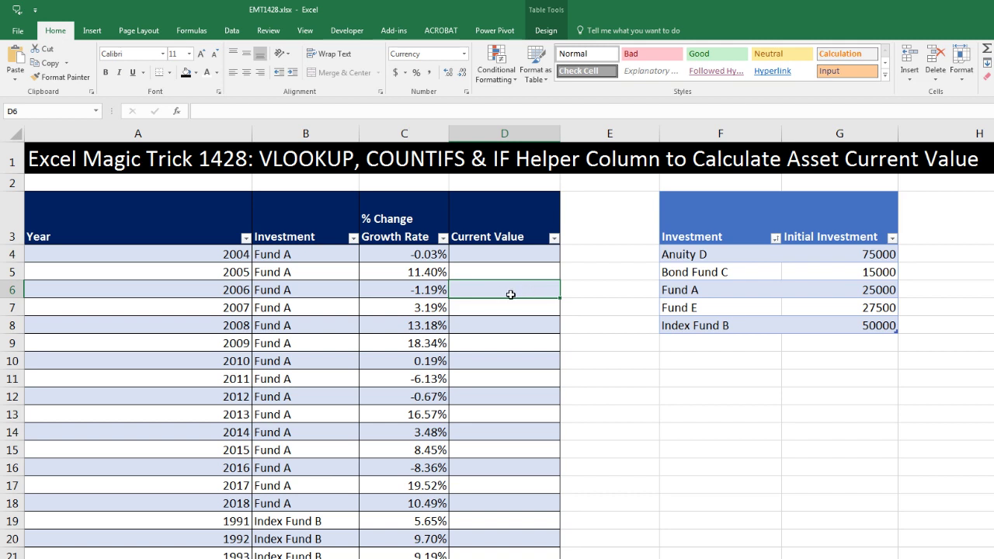
click(491, 266)
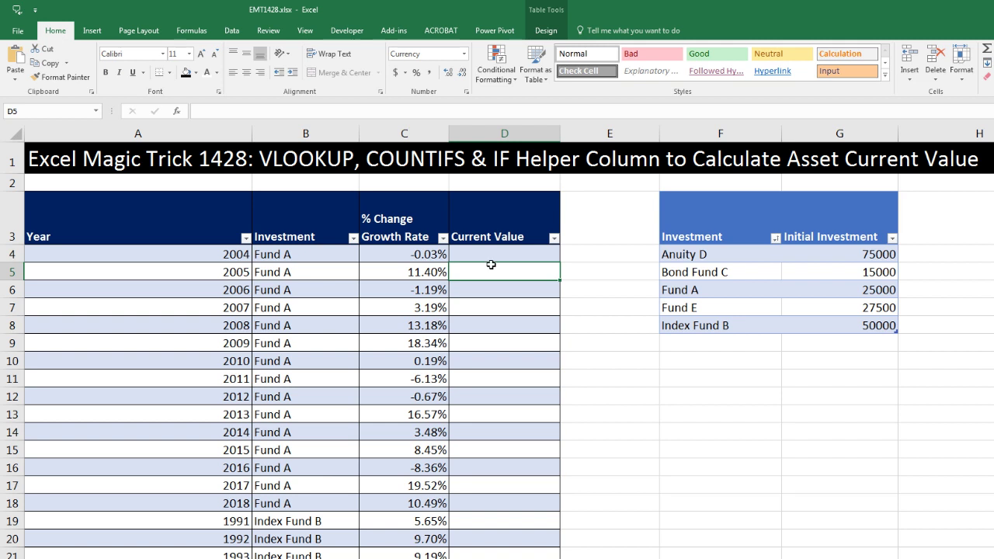
drag(299, 250, 496, 260)
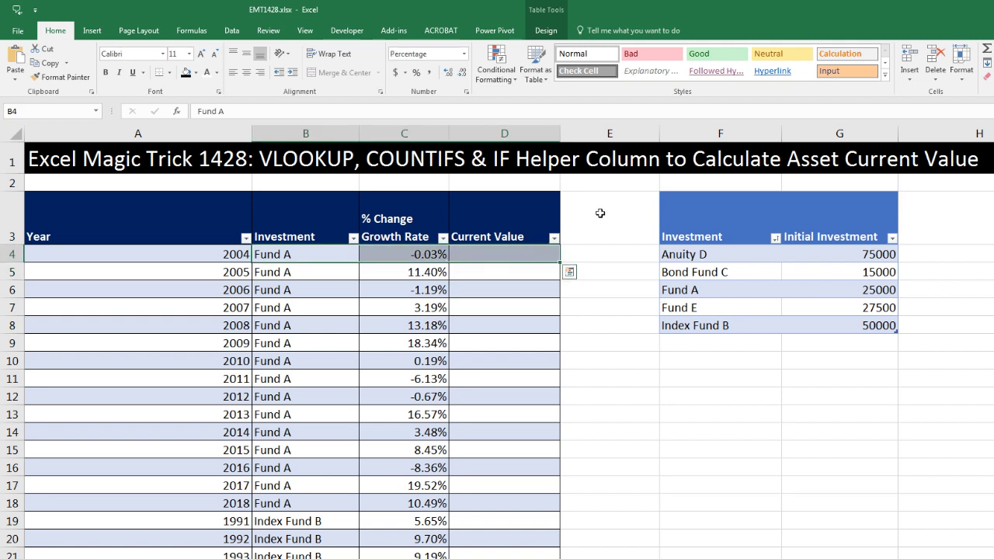
drag(481, 271, 486, 503)
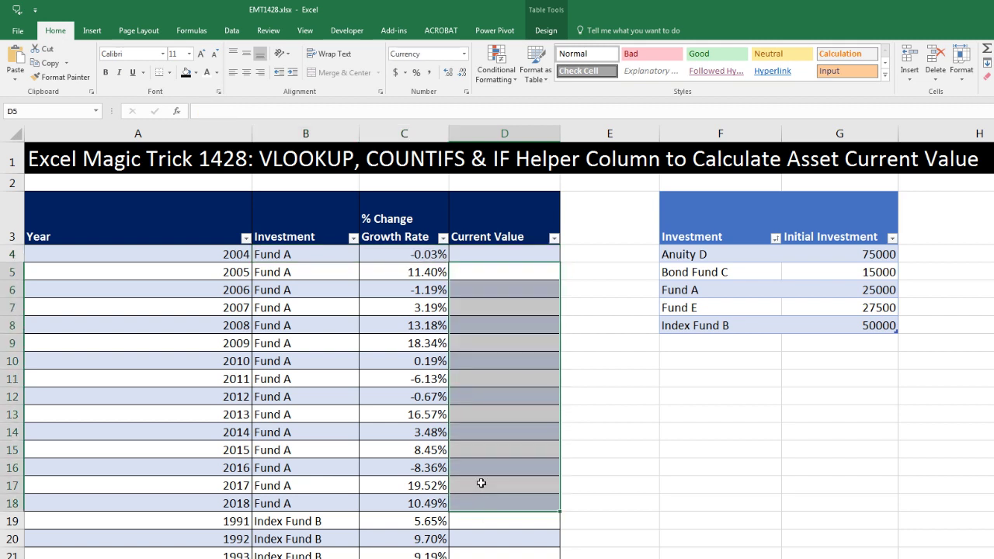
drag(217, 520, 492, 524)
click(492, 515)
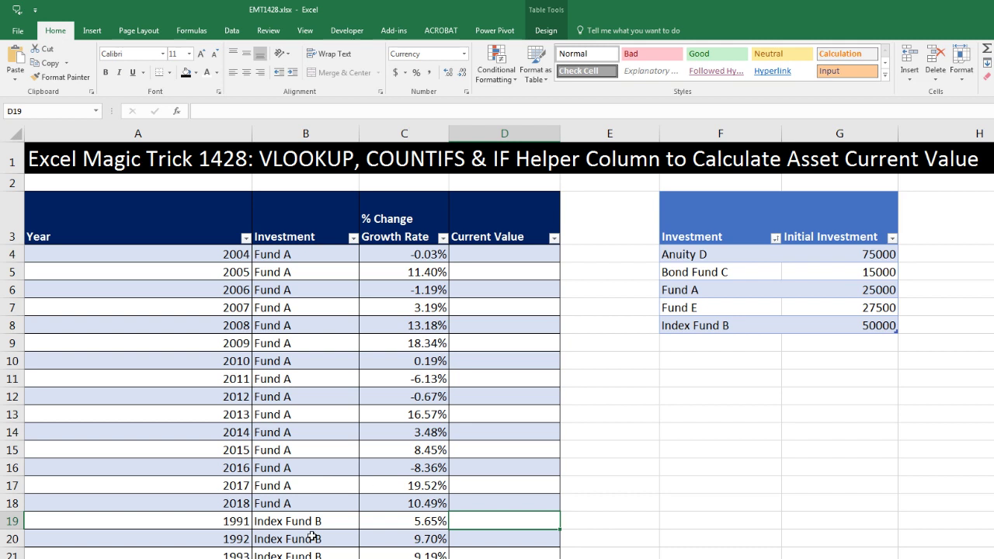
click(506, 255)
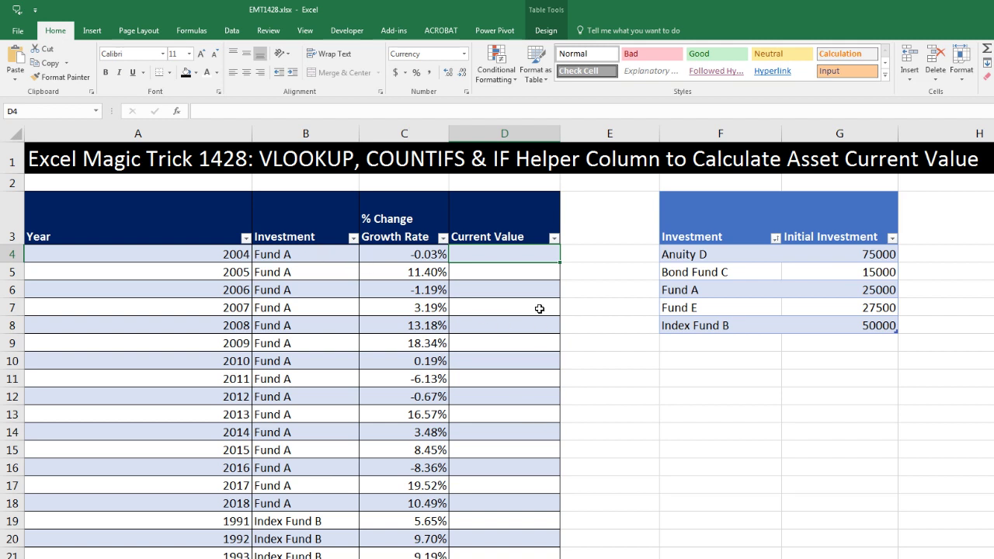
text(=if)
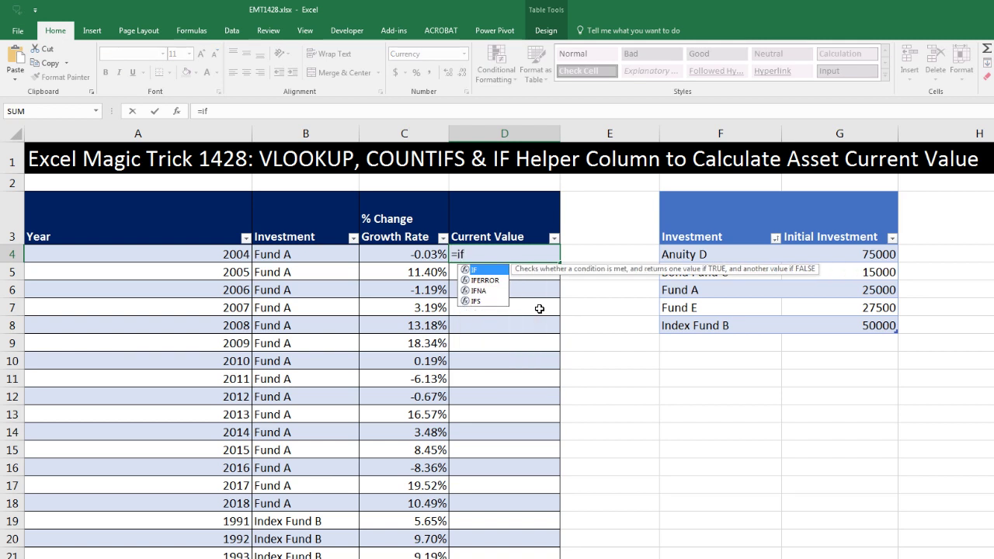
key(Tab)
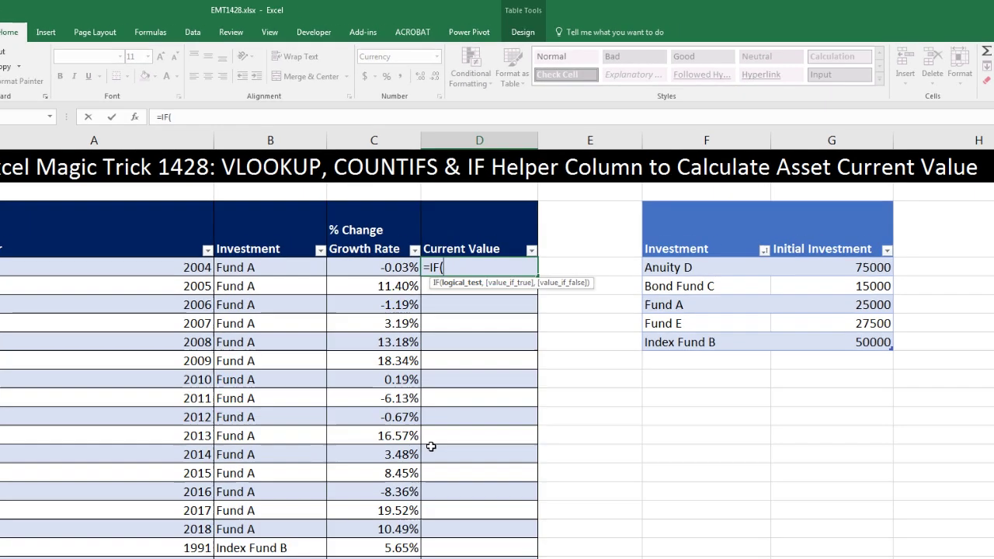
text(countif)
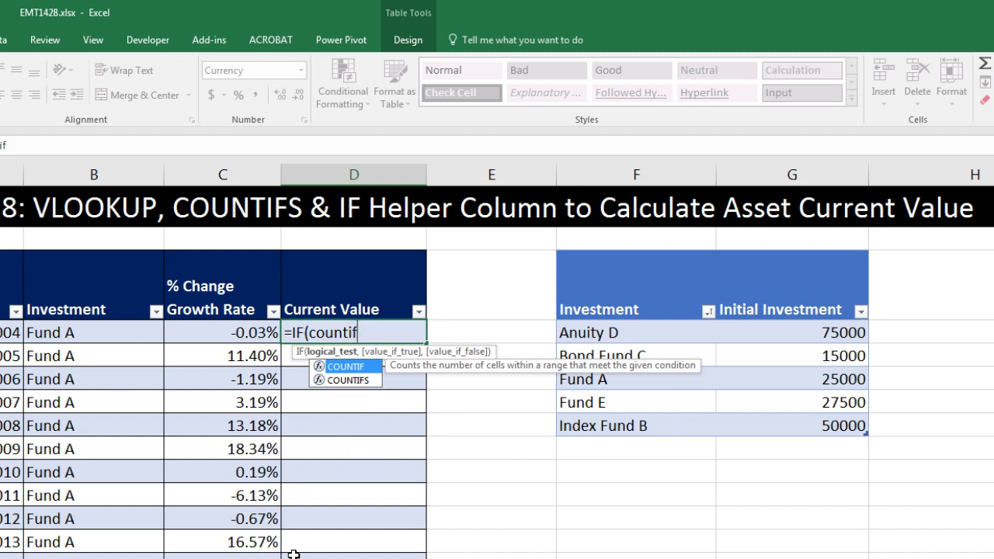
text(s)
key(Tab)
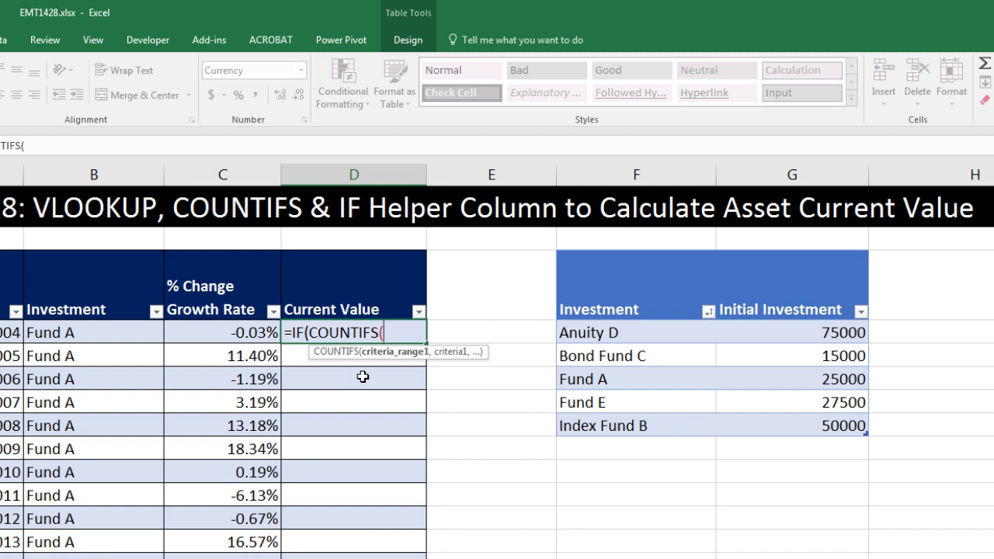
click(89, 333)
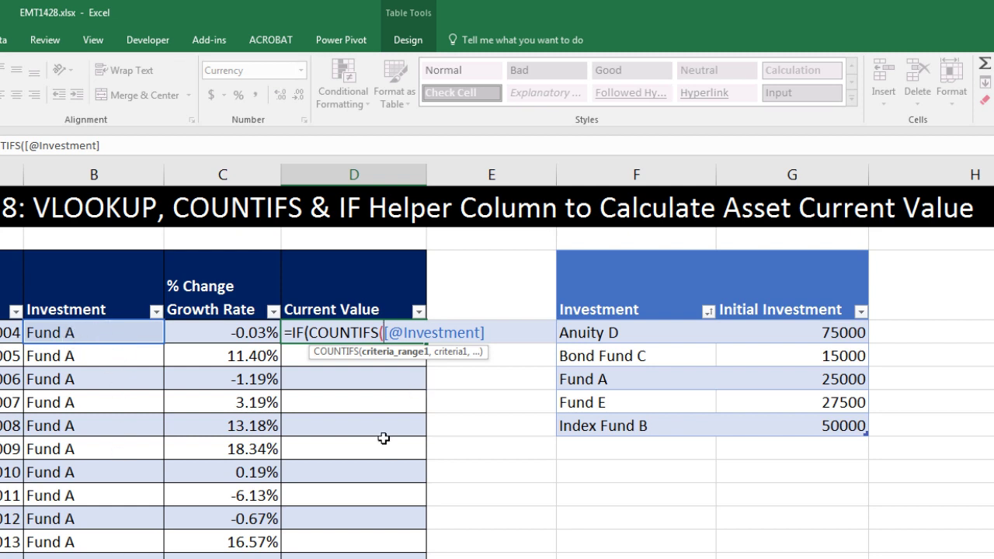
text(B$)
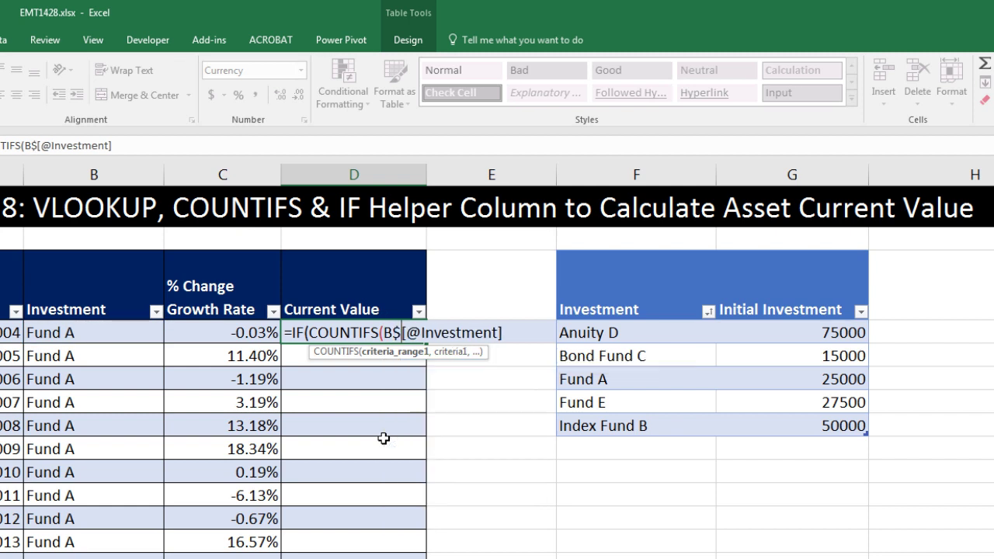
text(4)
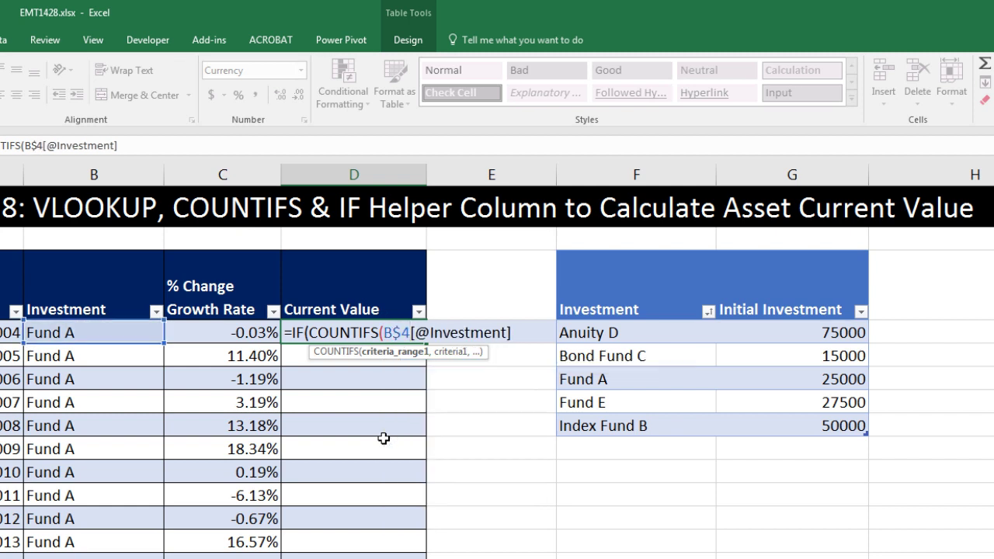
text(:)
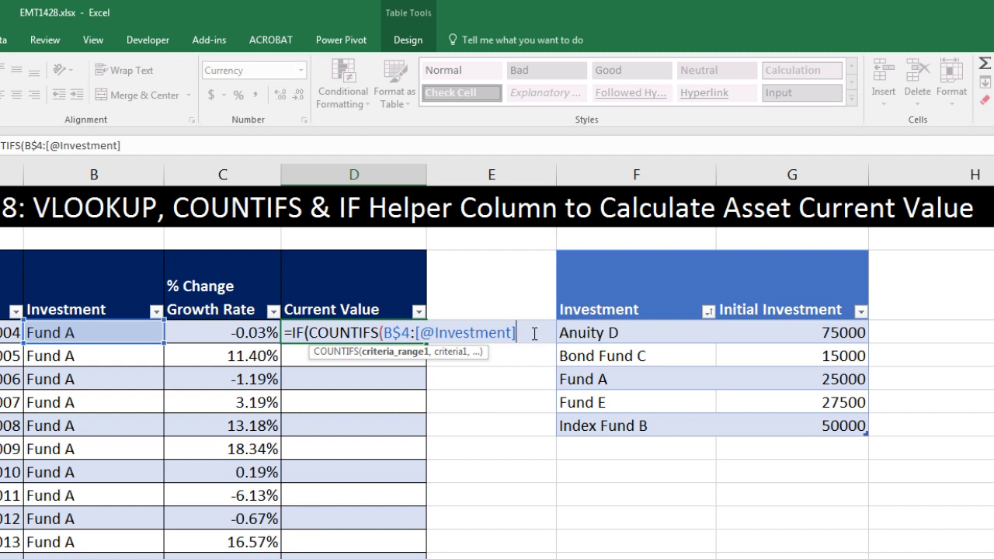
text(,)
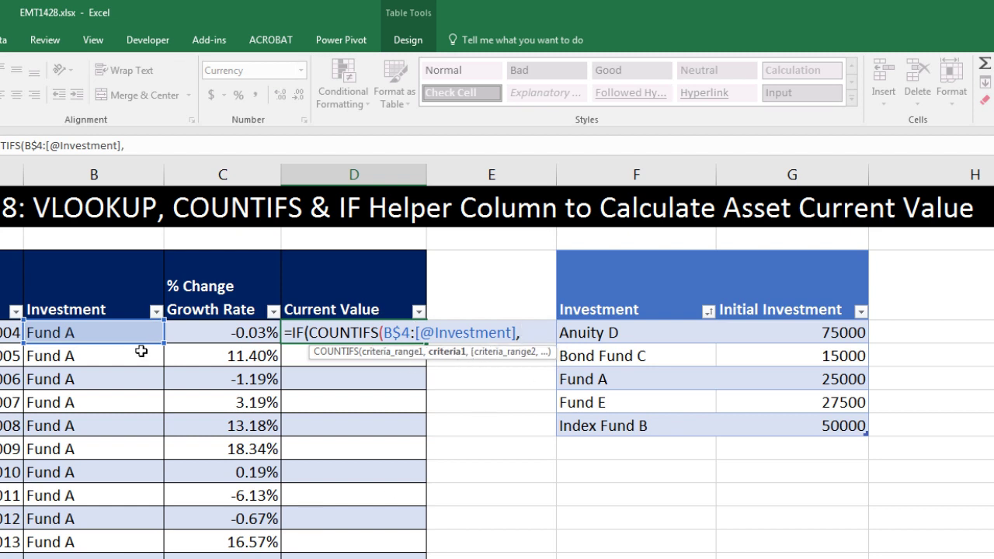
click(126, 329)
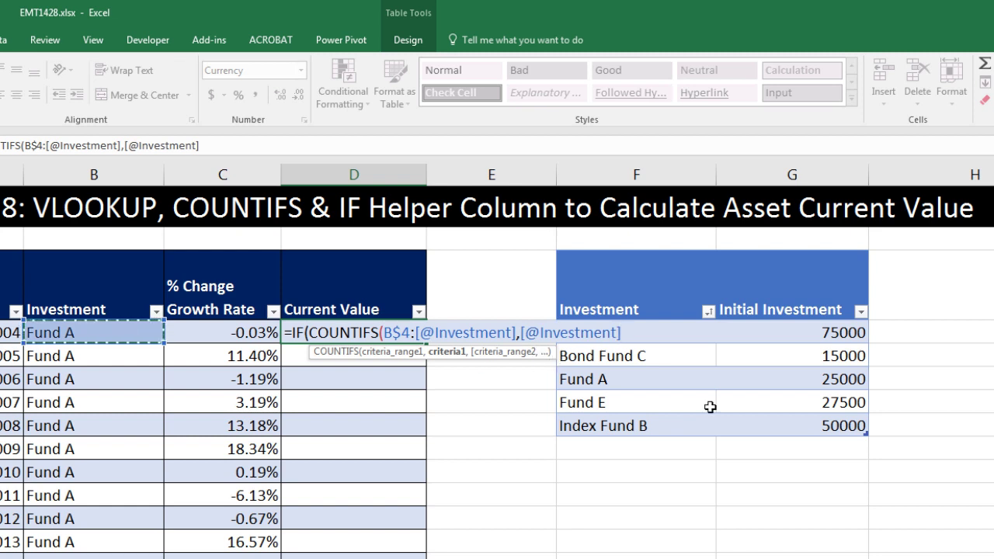
text())
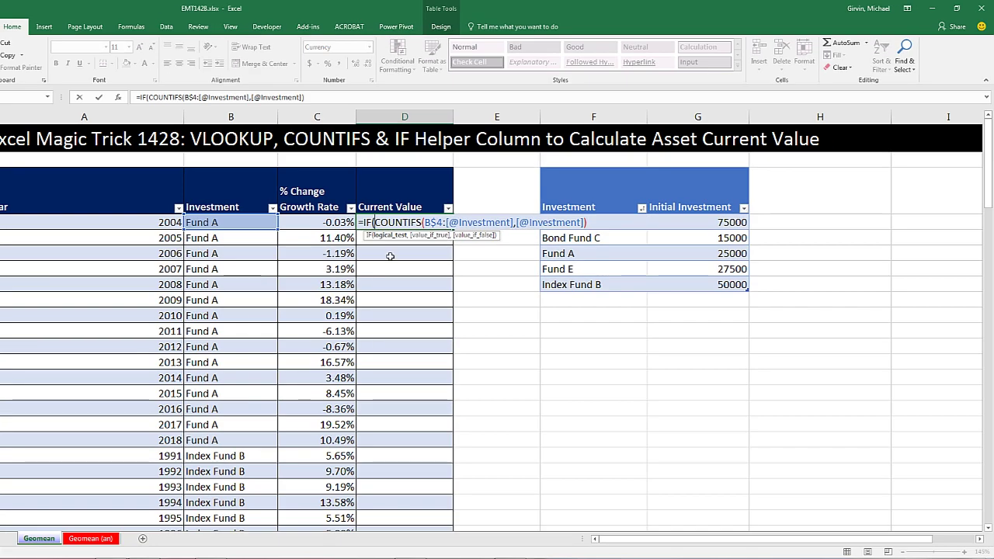
key(Home)
key(Right)
key(Delete)
key(Delete)
key(Delete)
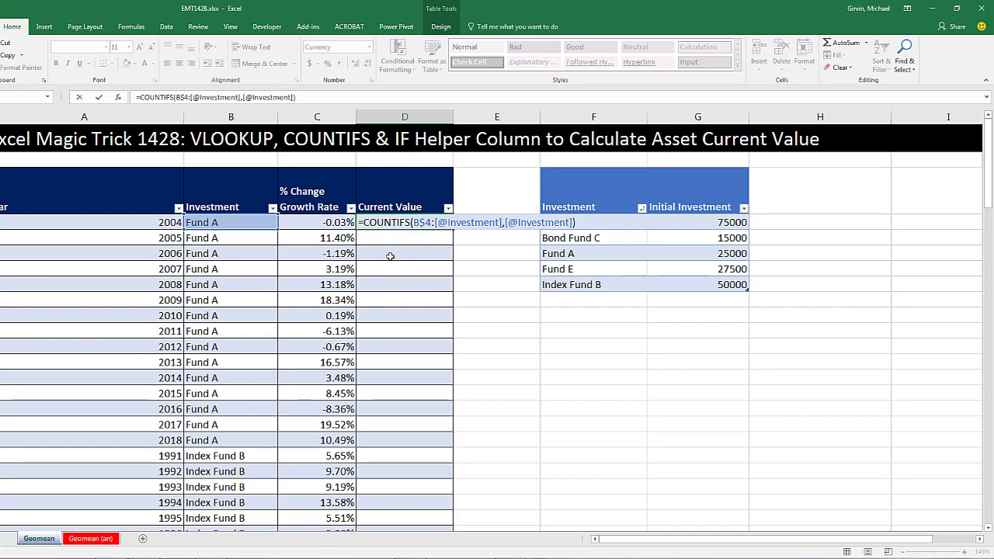
key(Return)
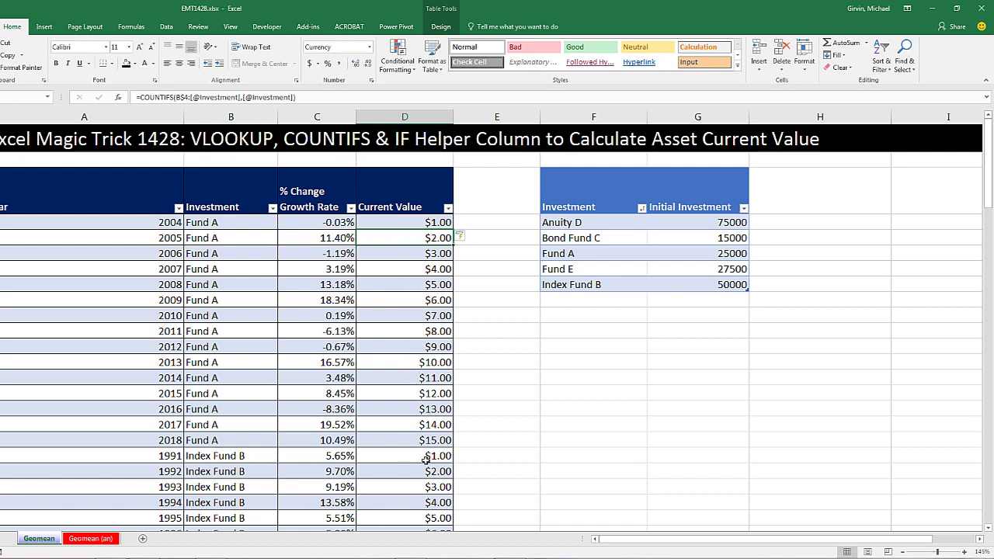
scroll(429, 464, down, 5)
scroll(430, 463, down, 6)
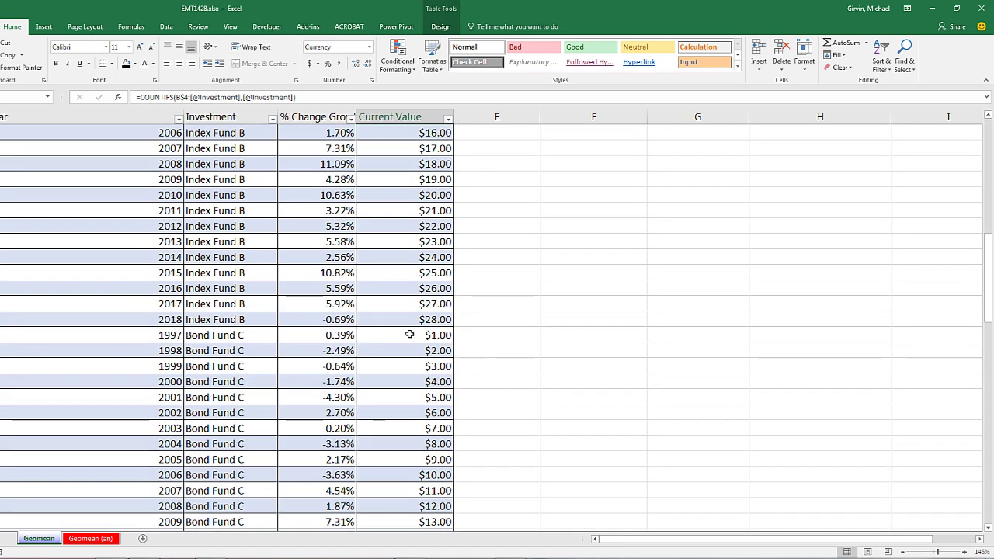
scroll(543, 386, up, 6)
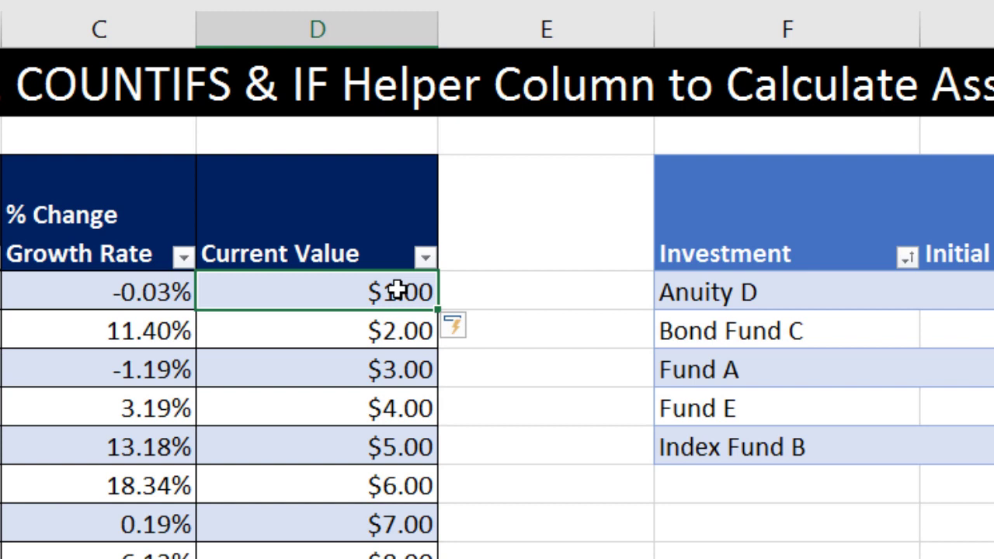
Append =1 to the D4 COUNTIFS formula and enter it down the column
key(F2)
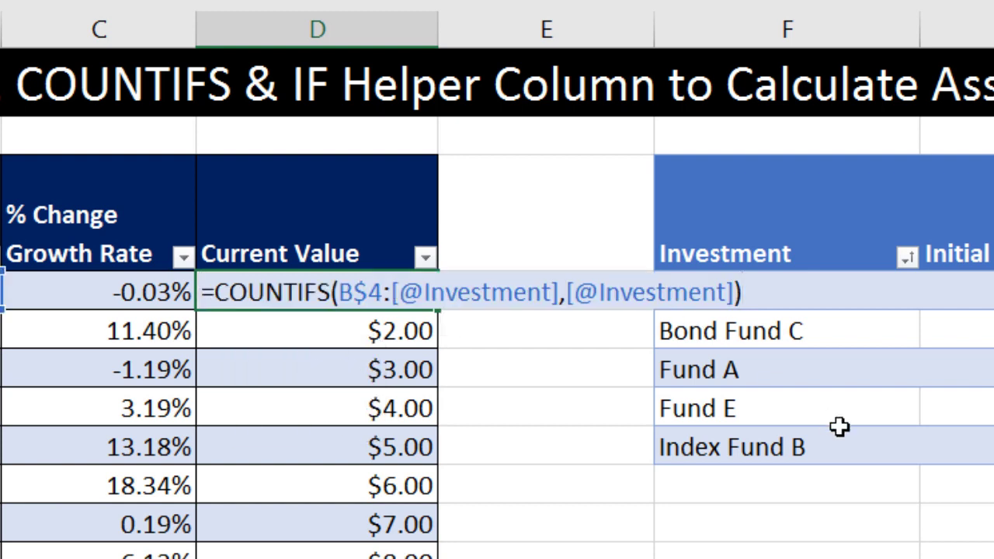
text(=1)
key(Return)
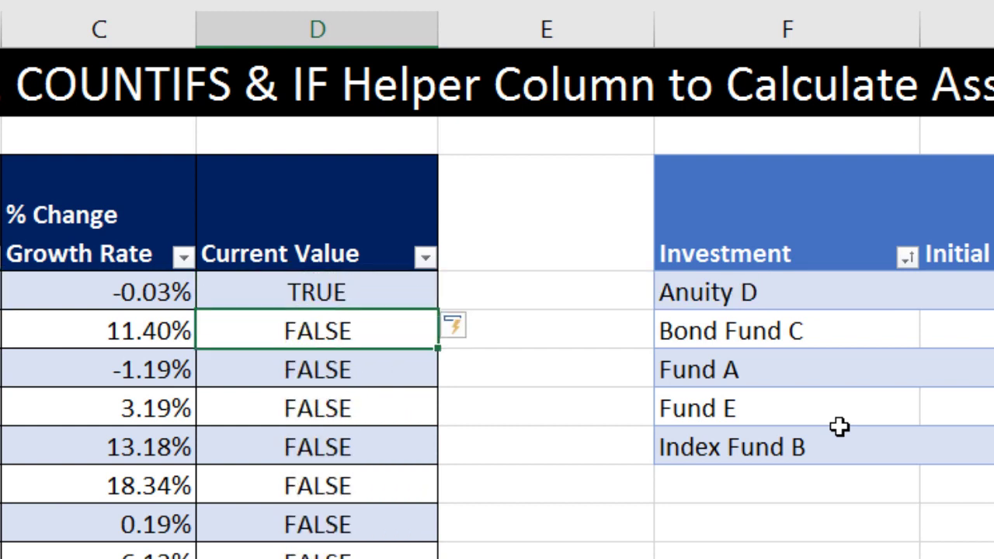
Check the results: TRUE on each fund's first row, FALSE on repeated Fund A rows
click(367, 294)
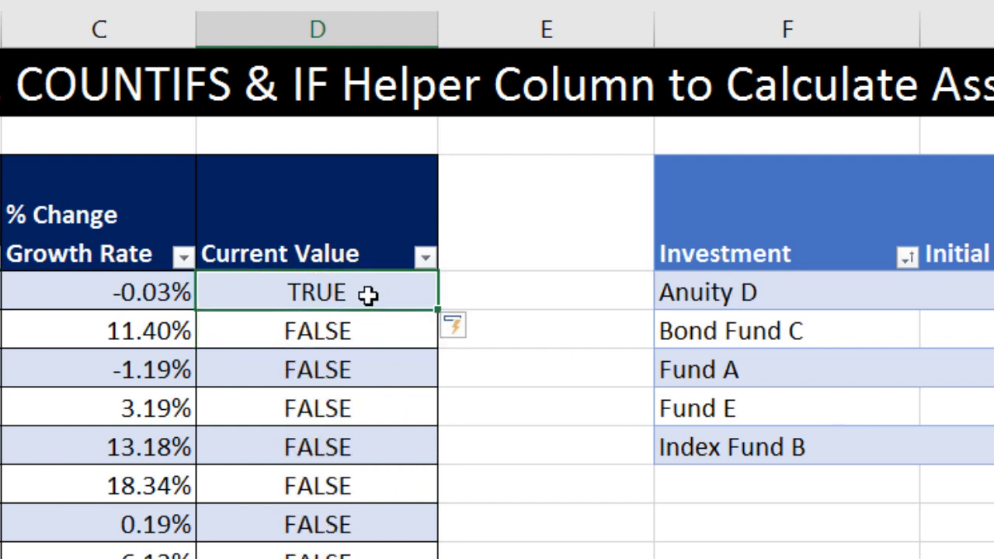
drag(370, 329, 399, 558)
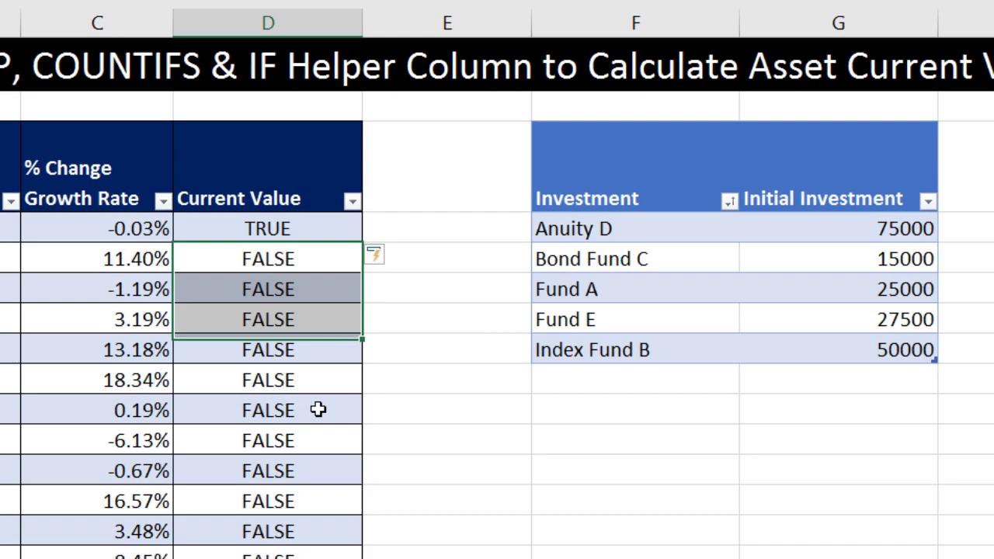
drag(255, 356, 255, 447)
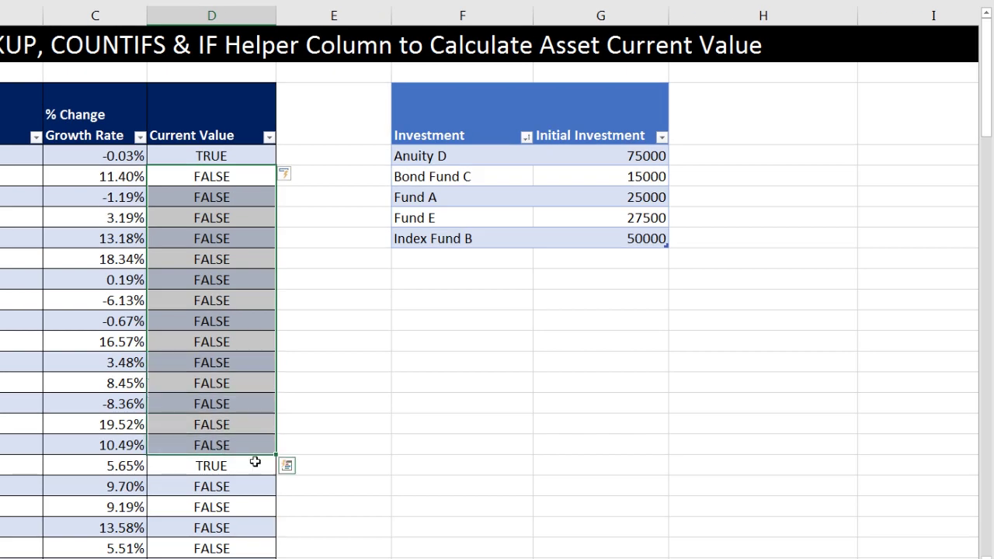
click(255, 469)
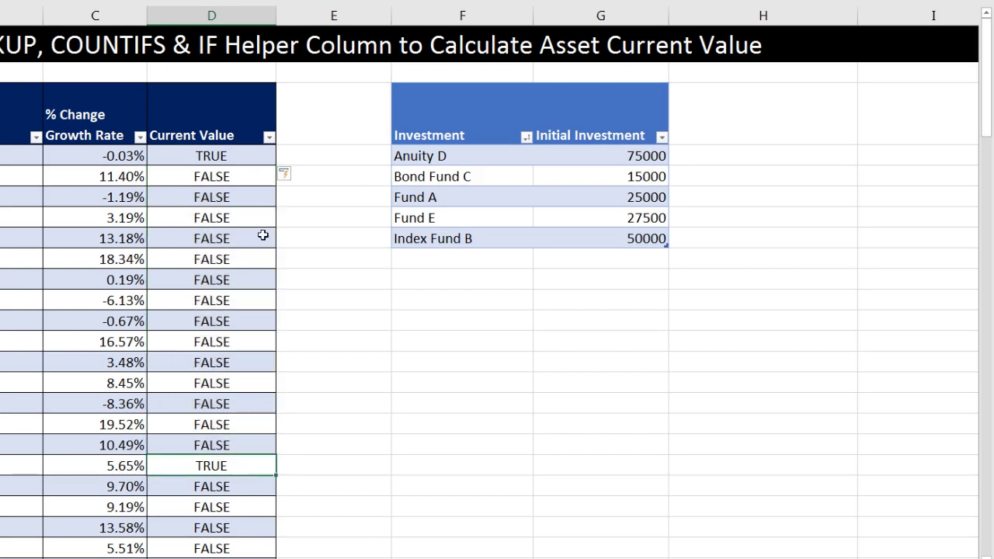
click(215, 158)
double_click(215, 158)
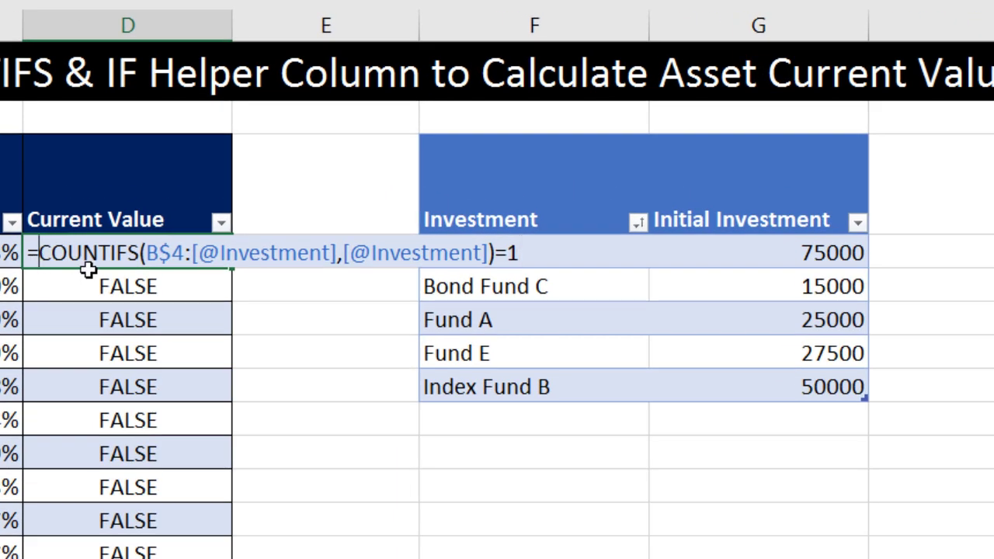
text(IF()
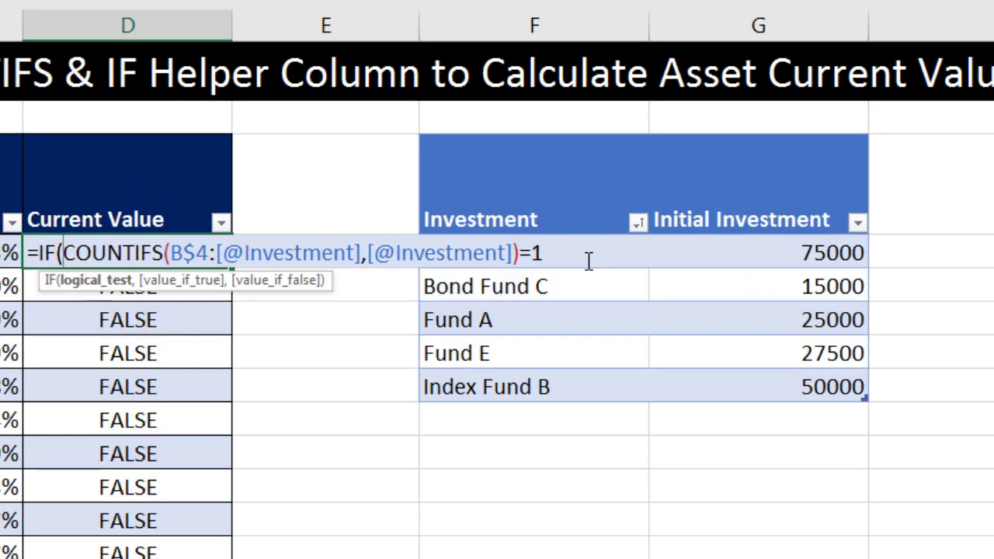
text(,)
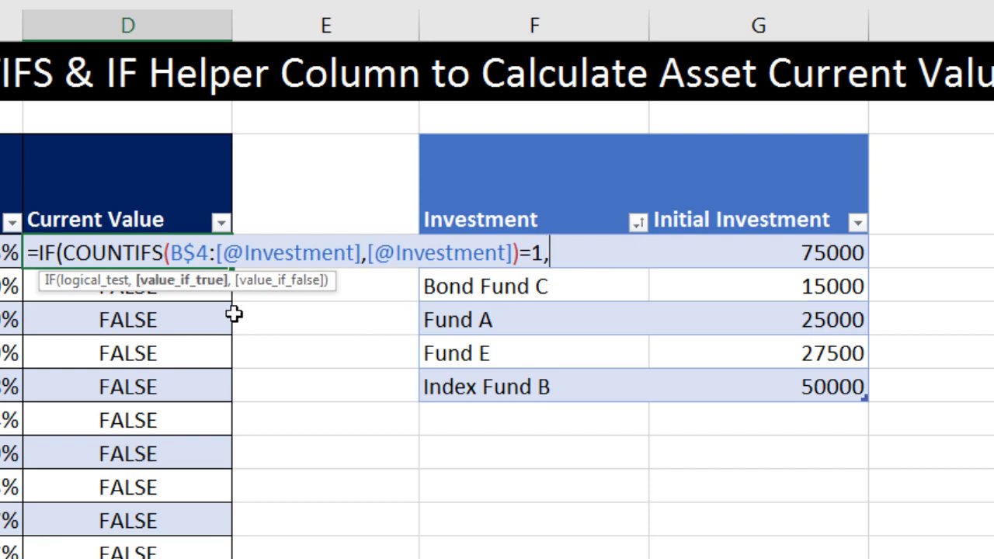
text(vl)
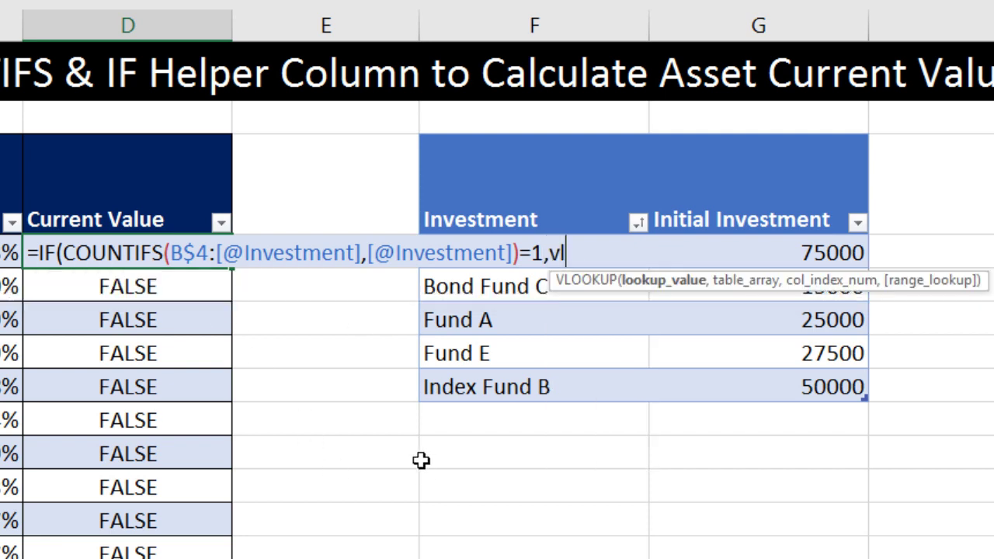
key(Tab)
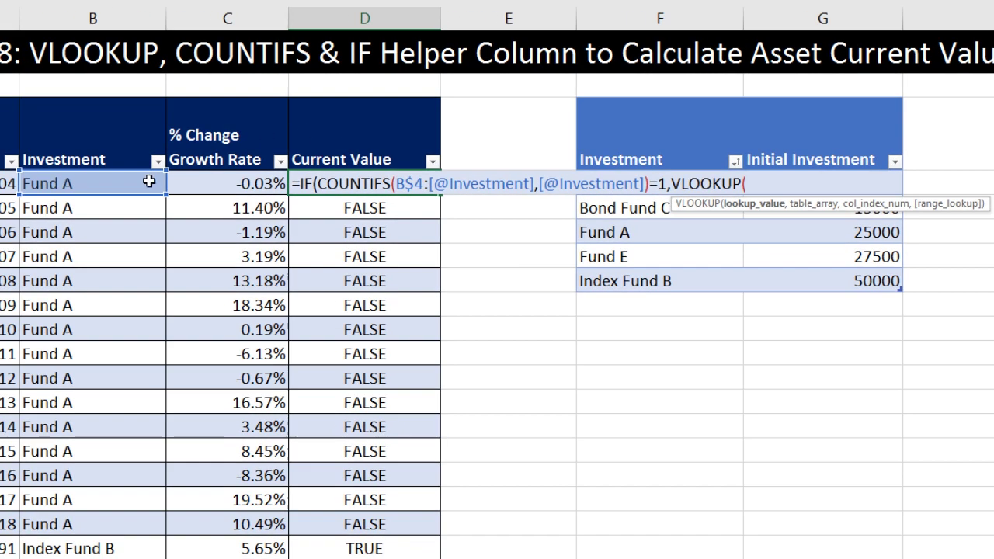
click(130, 184)
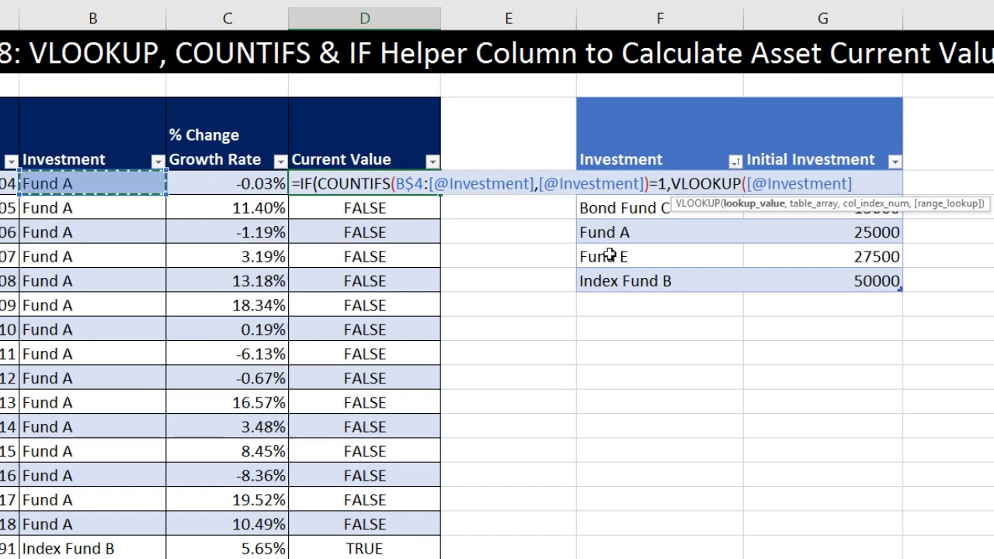
text(,)
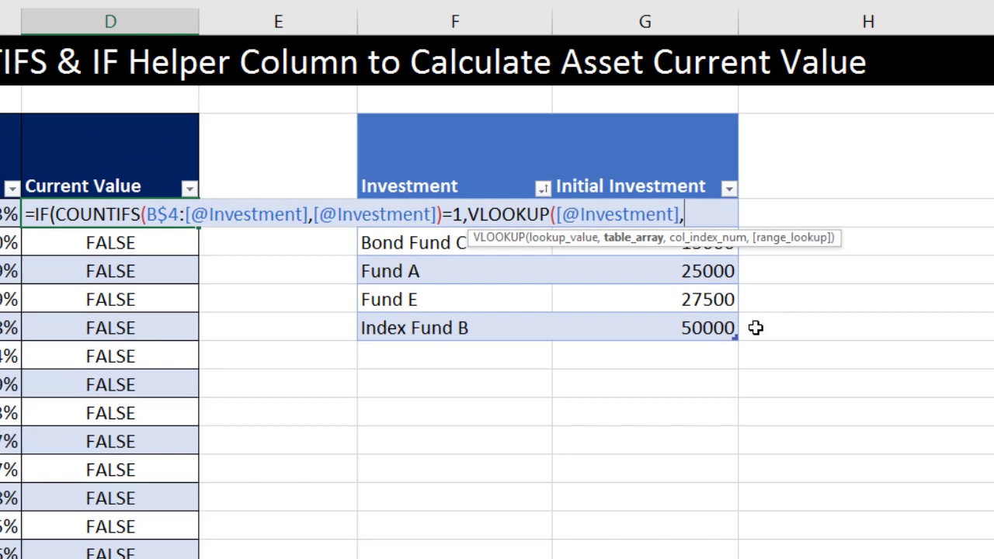
drag(689, 326, 499, 213)
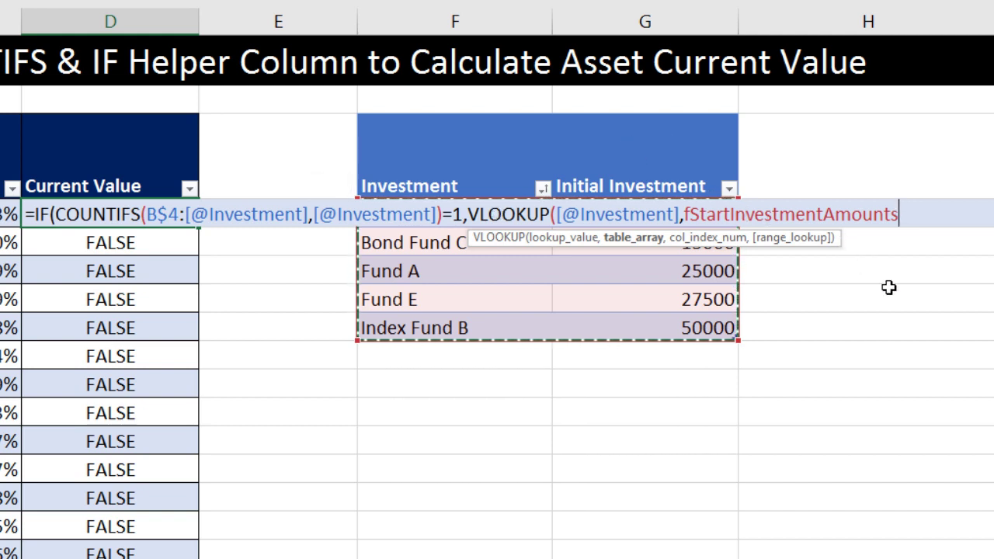
text(,)
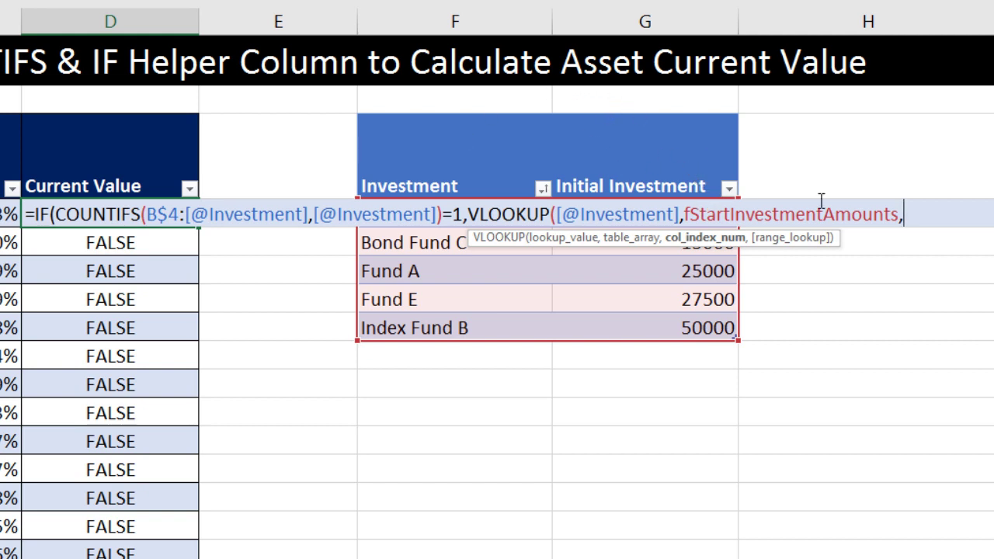
text(2)
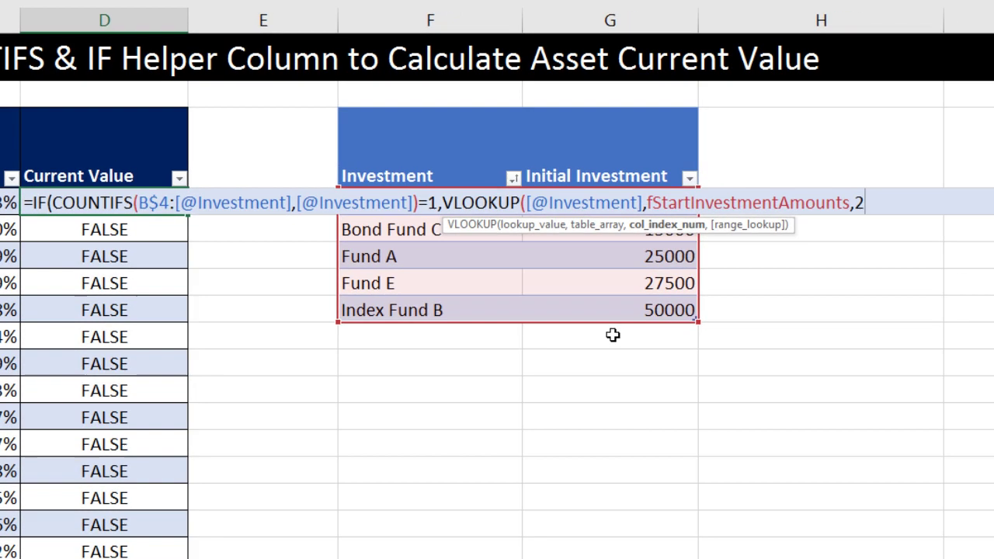
text(,0)
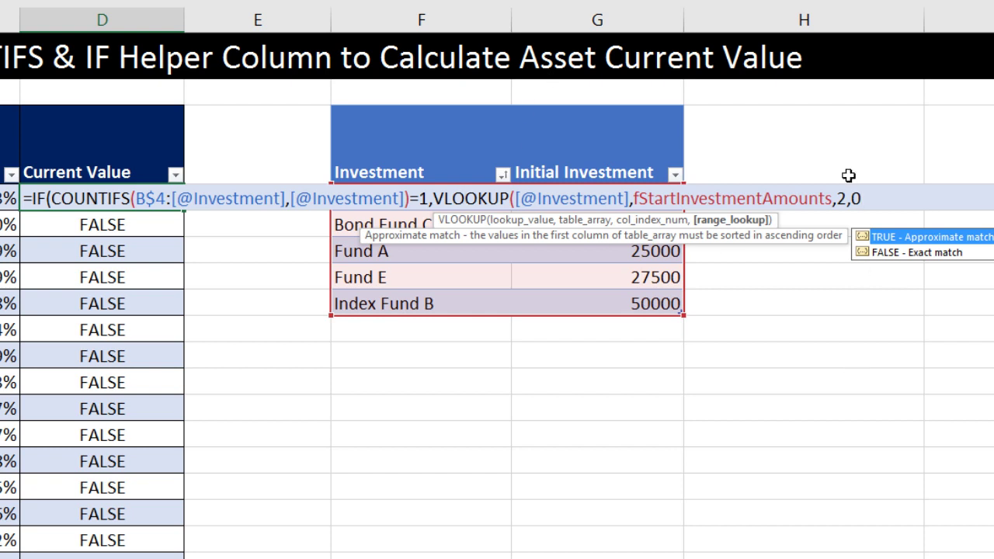
text())
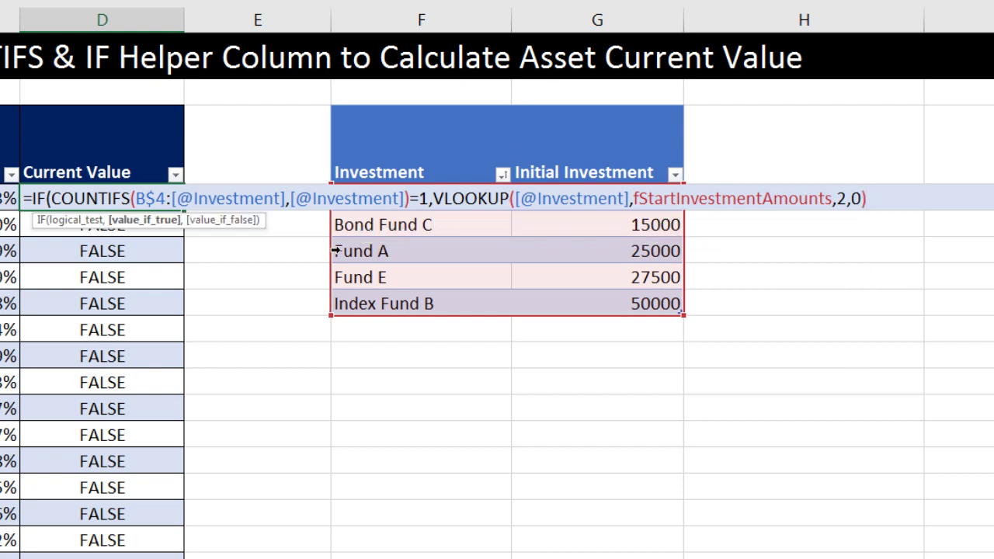
click(166, 229)
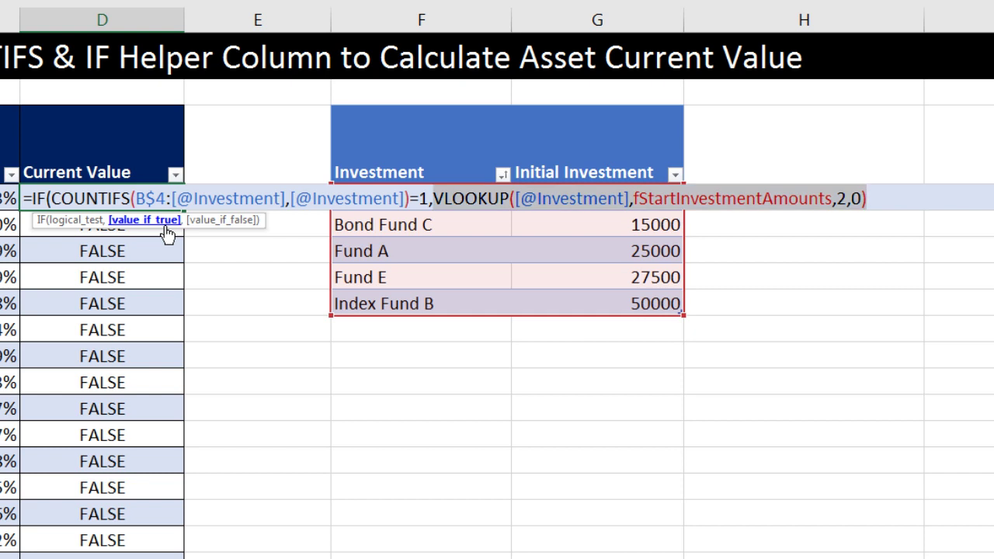
Add D3 as the IF's value_if_false argument in the D4 formula
click(885, 194)
text(,)
click(87, 171)
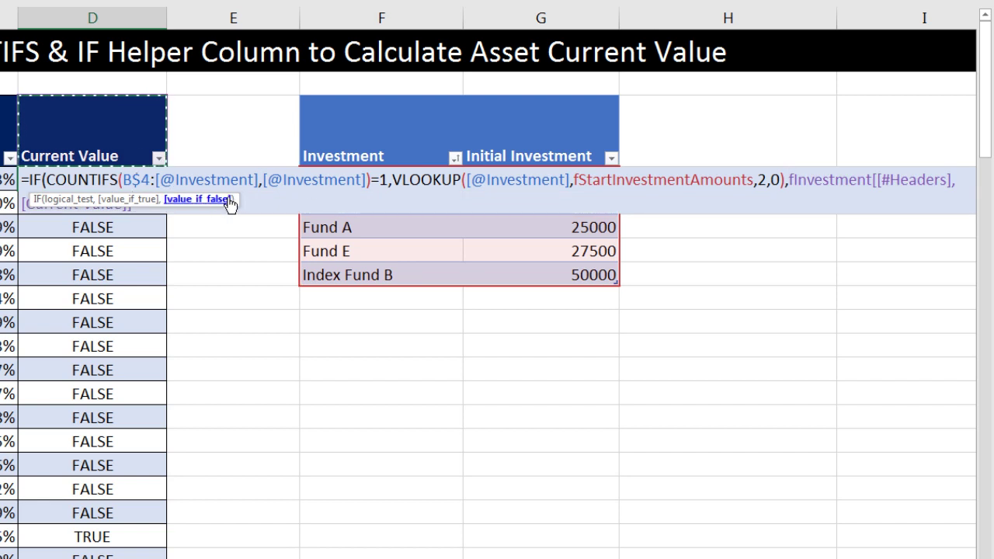
drag(233, 199, 275, 311)
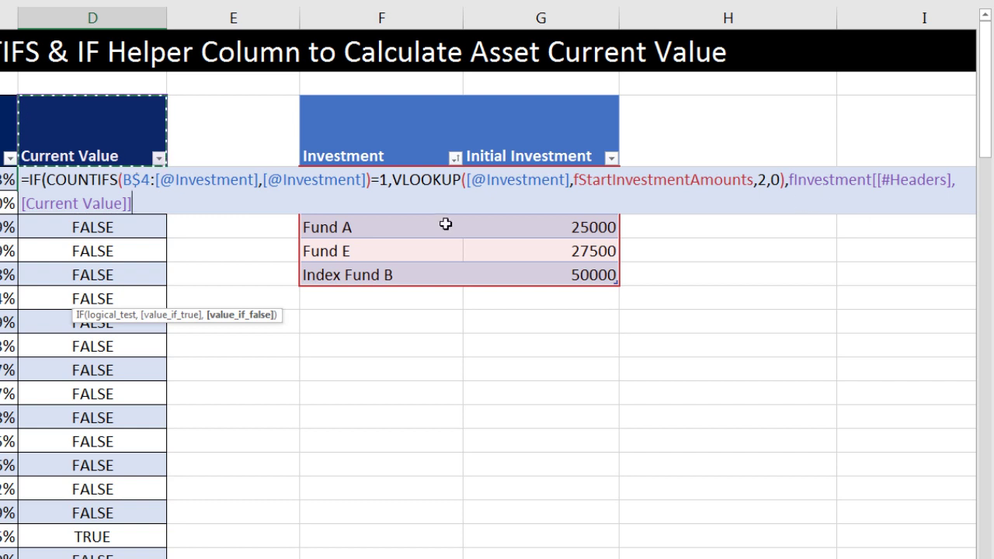
click(245, 315)
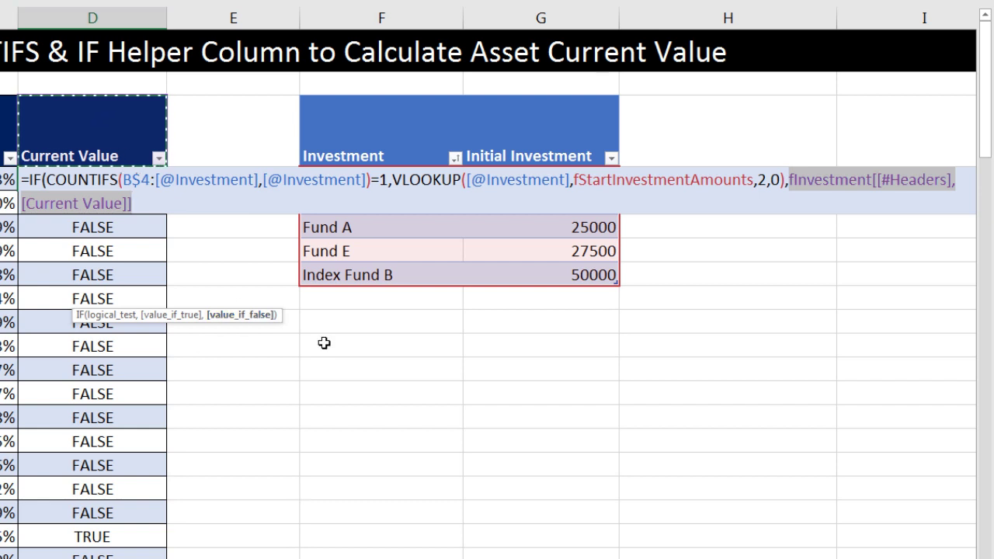
text(D3)
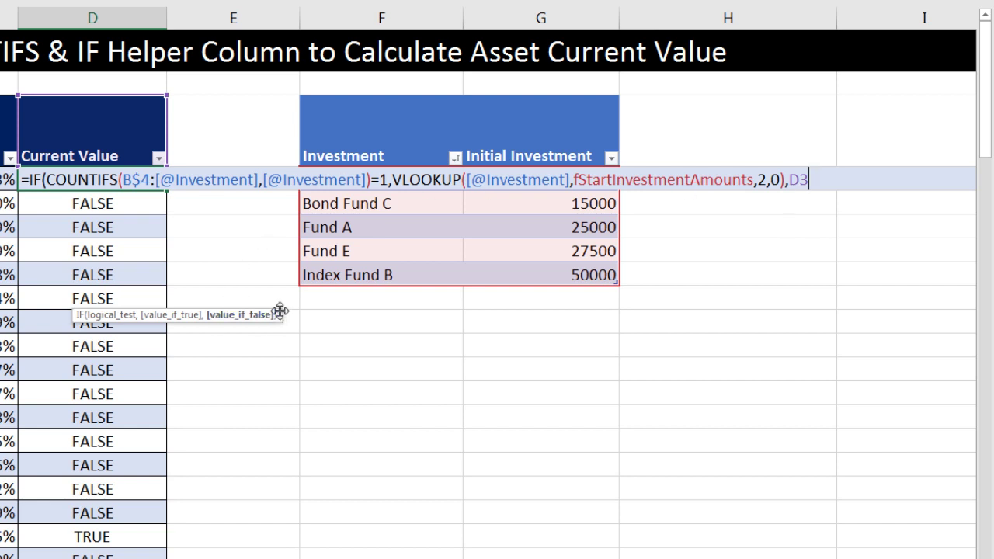
Check the VLOOKUP and D3 arguments, close the IF, and fill the column
drag(279, 310, 623, 222)
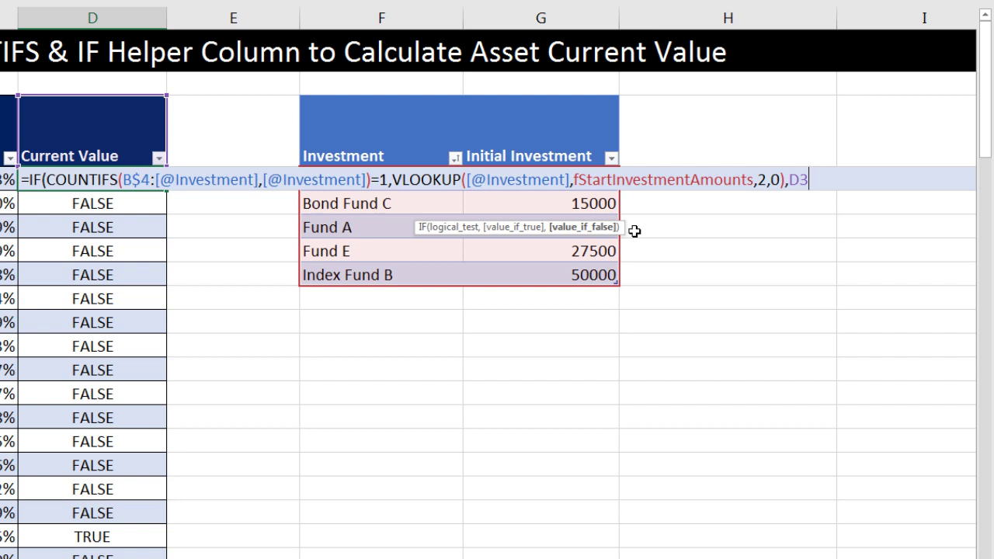
click(590, 228)
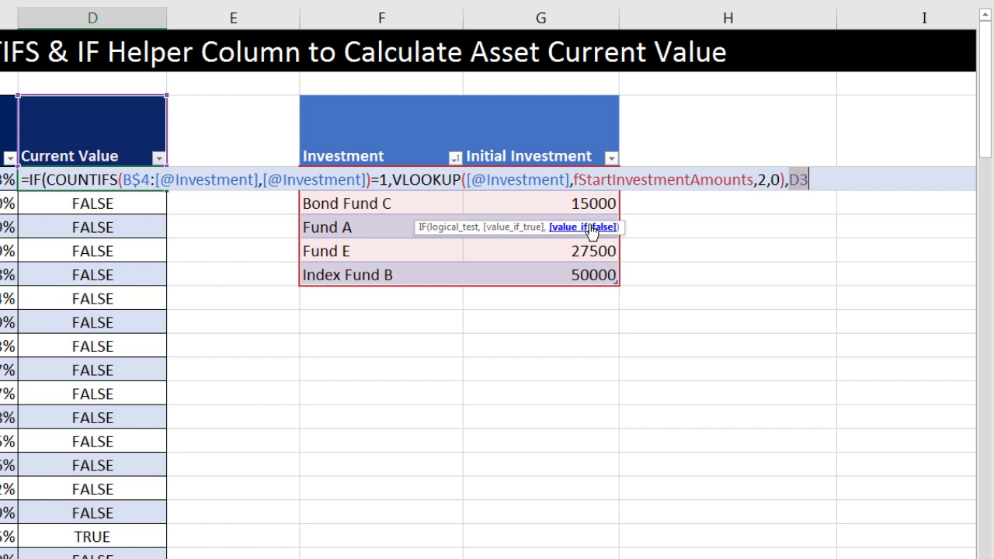
click(525, 230)
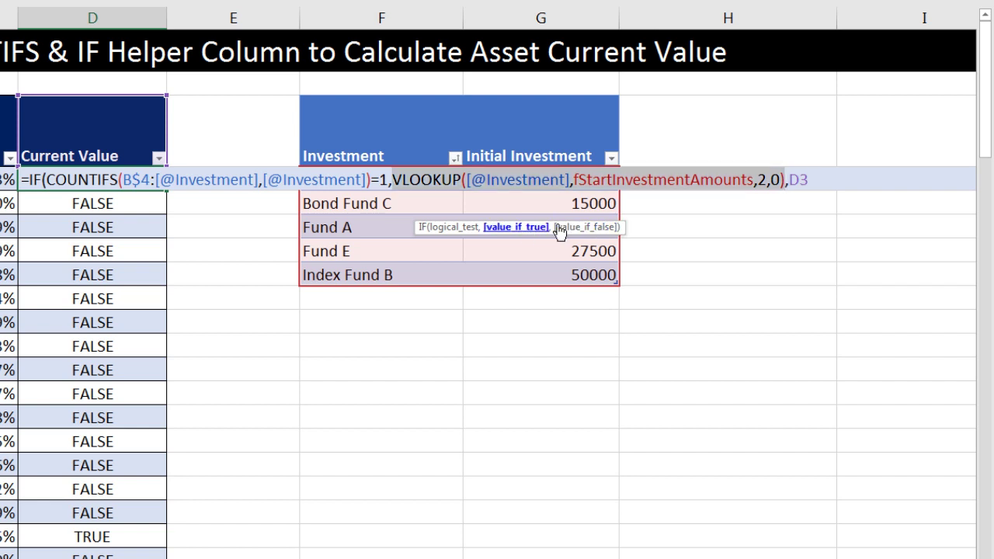
click(831, 176)
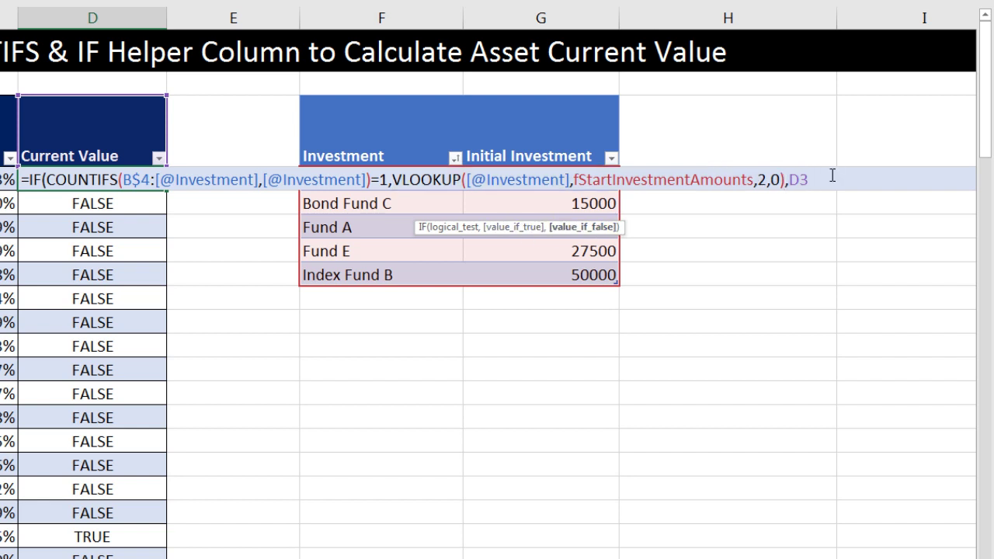
key(Right)
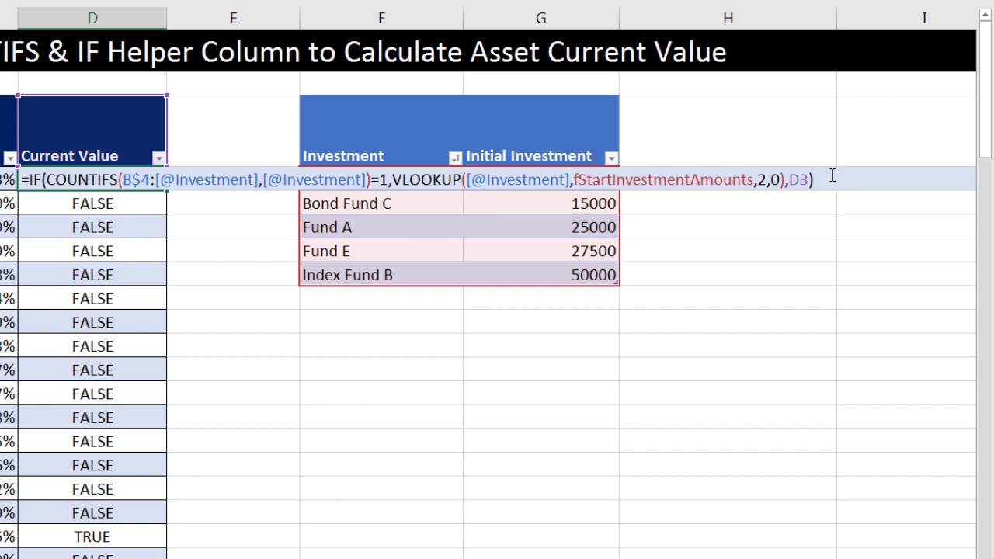
key(Return)
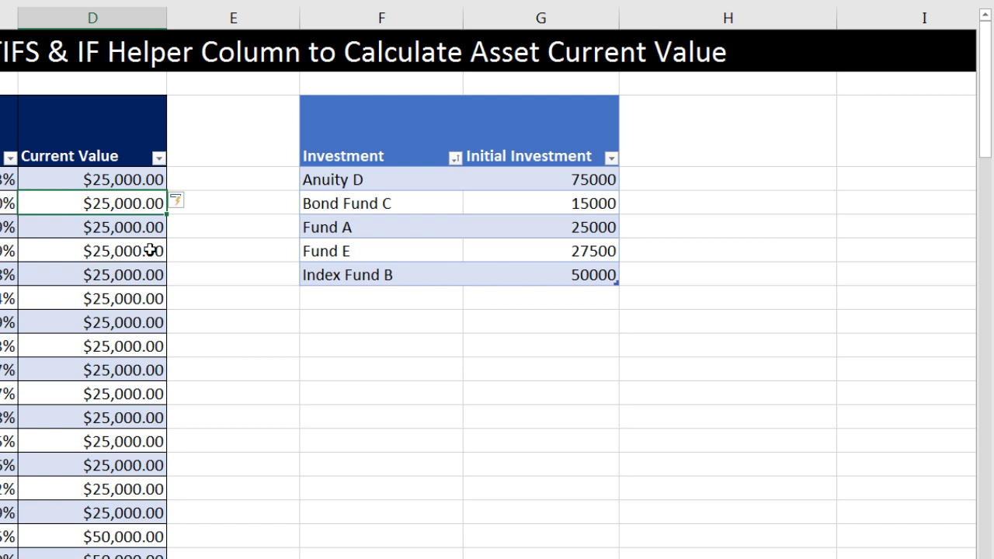
Append *(1+[@[% Change Growth Rate]]) to the D4 formula and fill it down the column
click(118, 179)
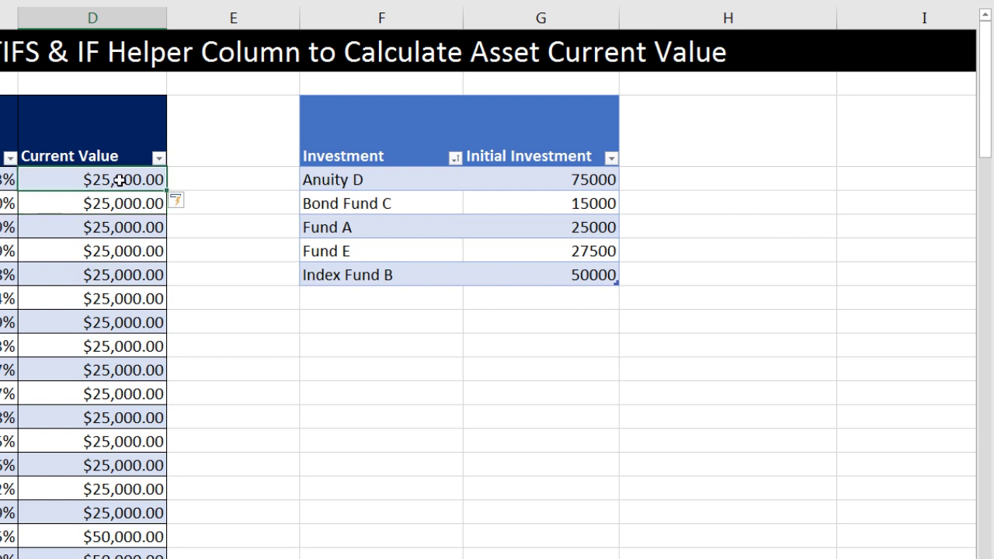
key(F2)
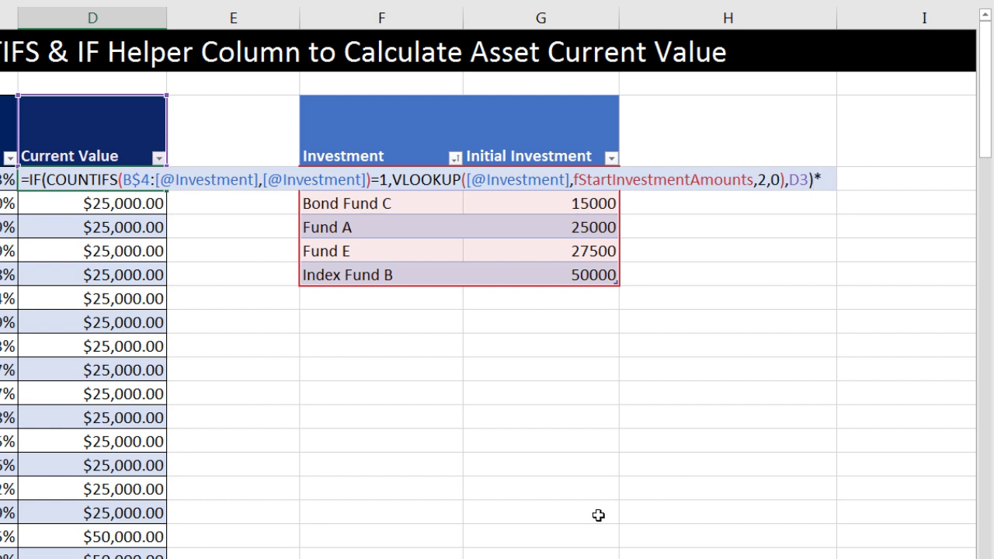
text(+)
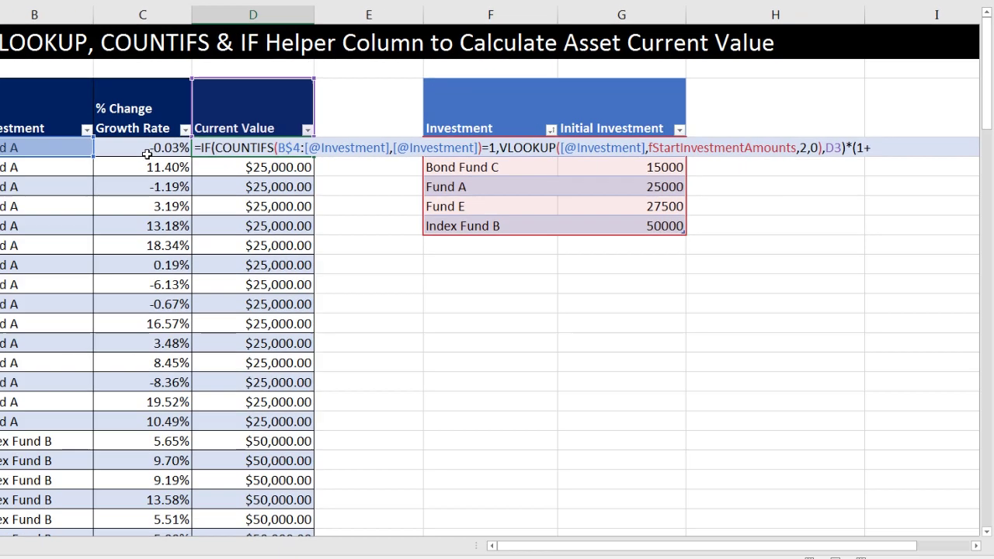
click(146, 153)
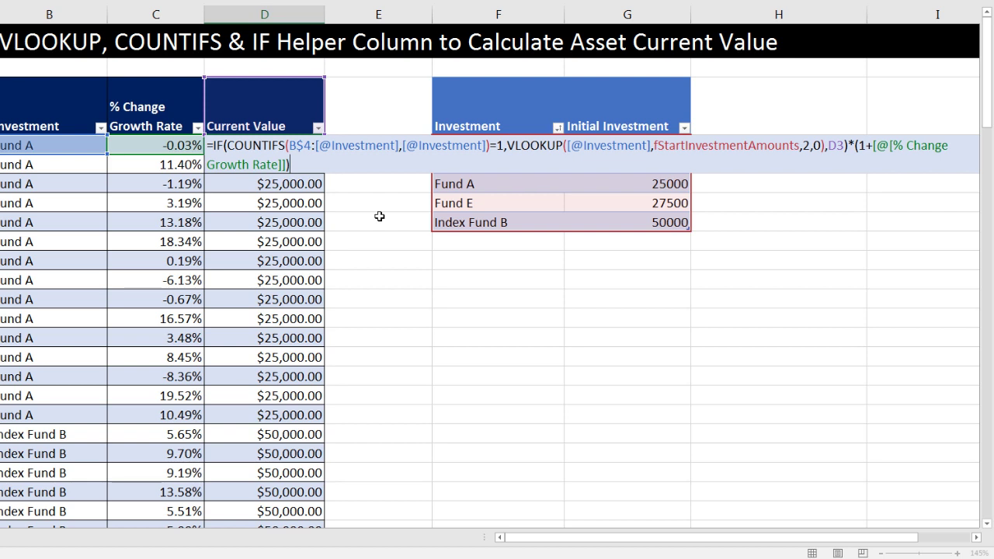
key(Return)
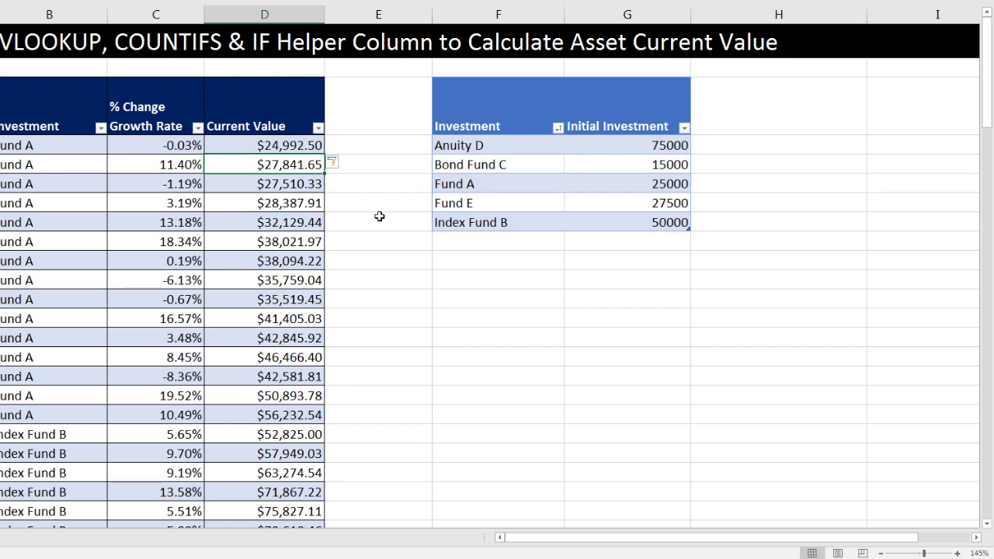
click(413, 237)
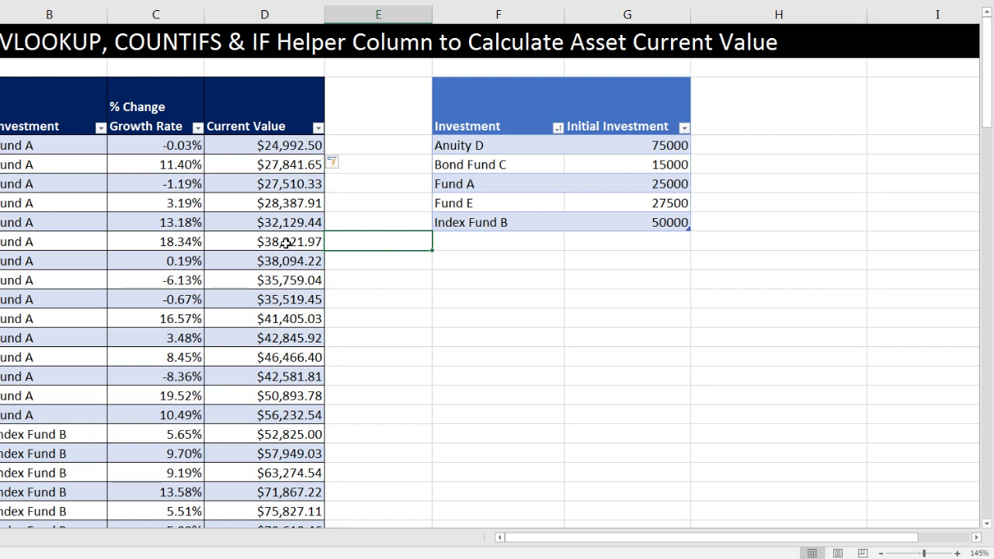
text(=)
click(310, 222)
text(*)
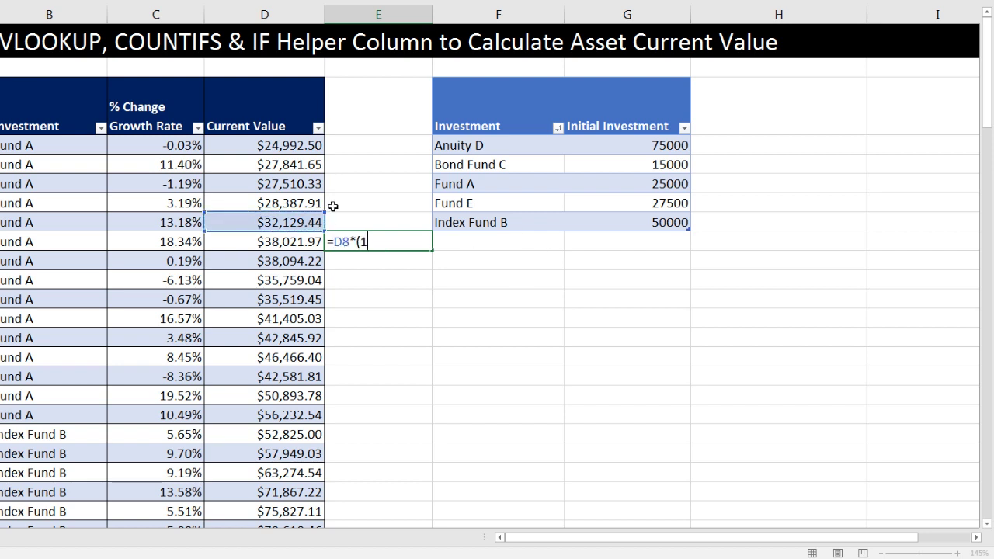
click(183, 241)
key(Return)
click(378, 261)
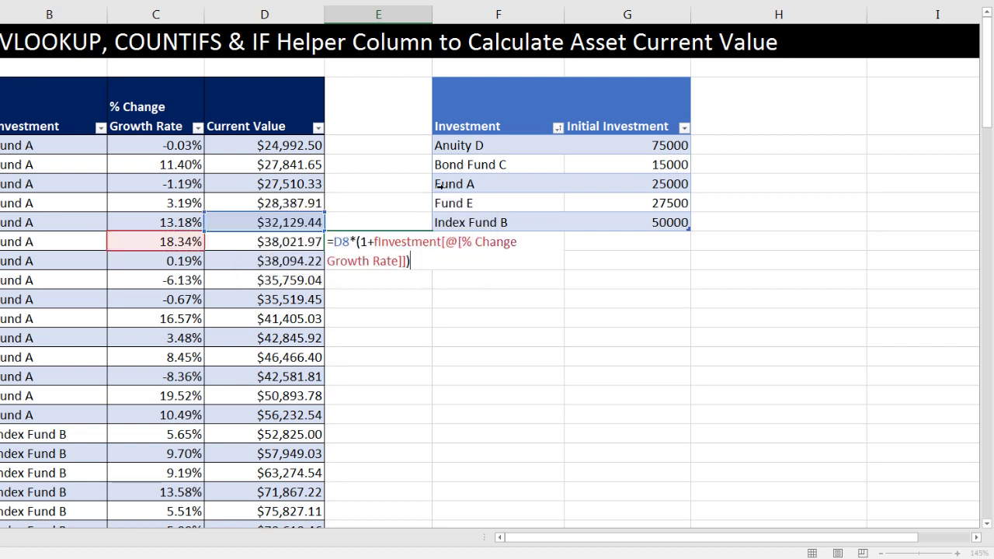
key(Return)
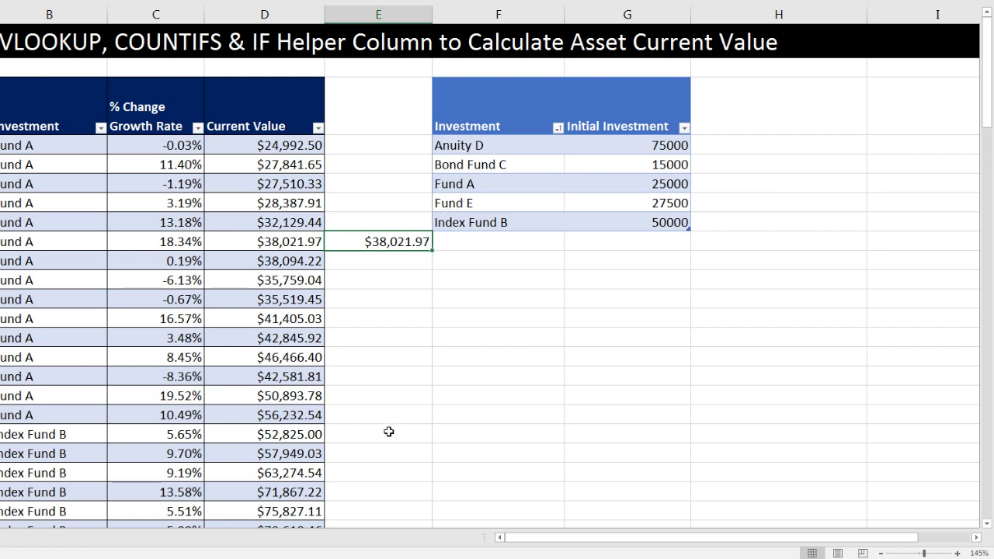
click(356, 434)
text(=)
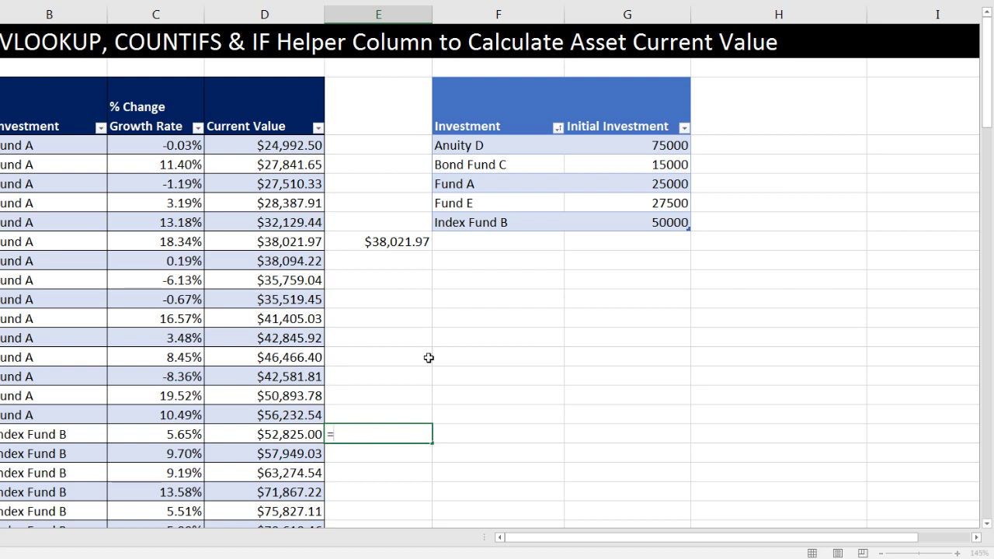
click(643, 225)
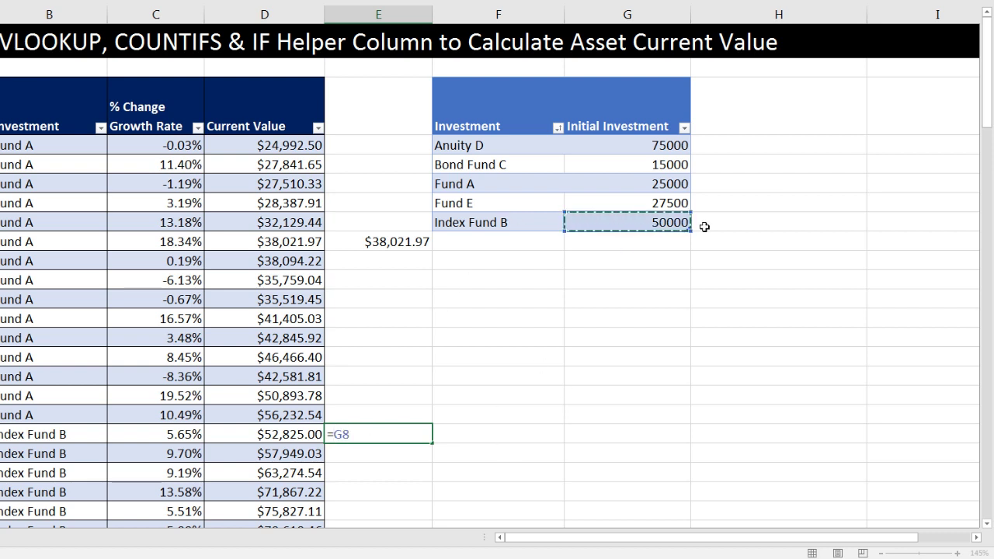
text(*(1+)
click(167, 435)
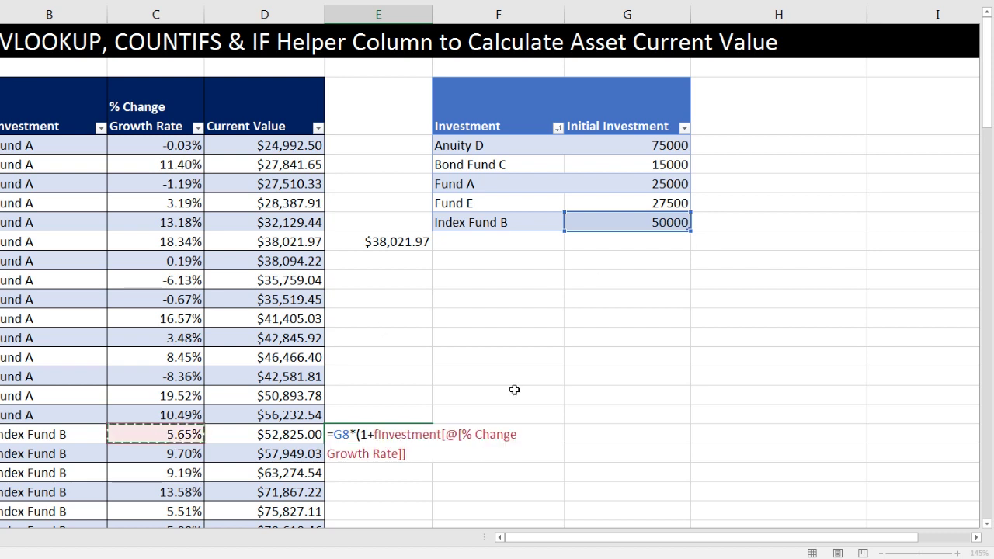
text())
key(Return)
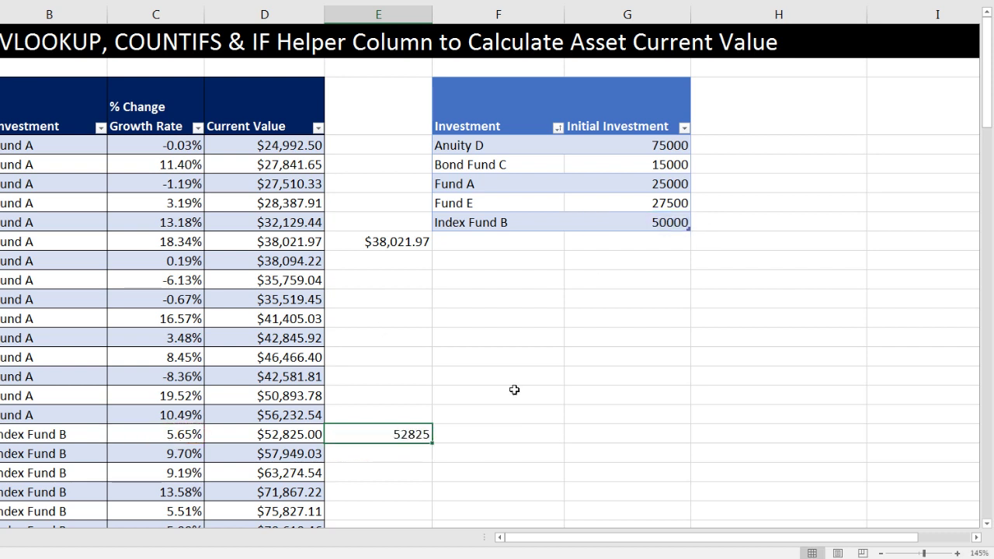
drag(380, 204, 443, 481)
key(Delete)
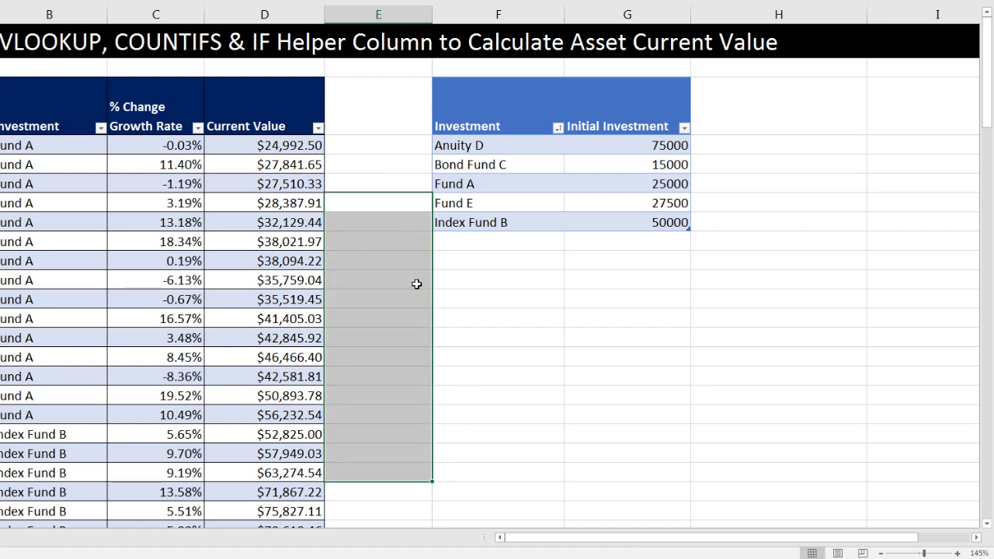
click(291, 413)
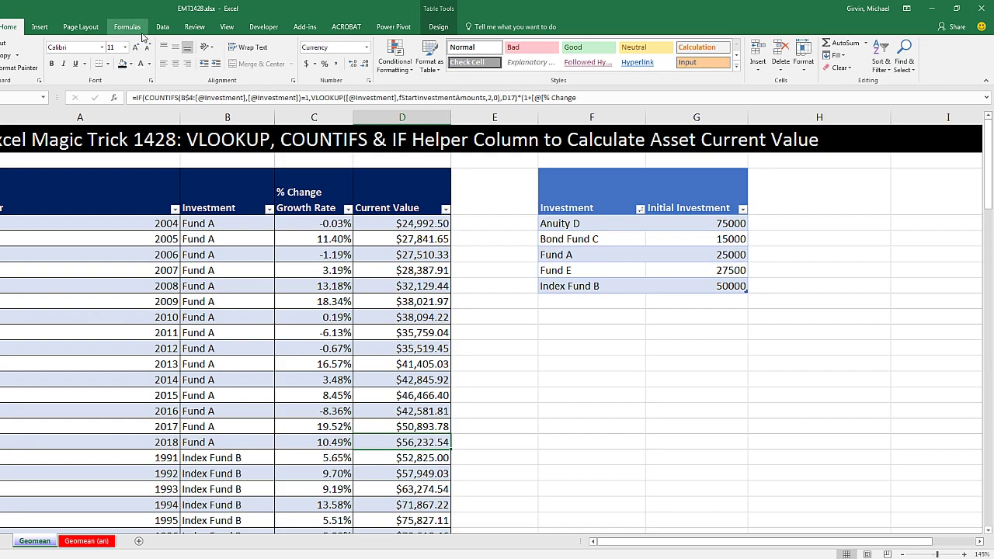
Open Evaluate Formula on D18 from the Formulas tab (Alt, M, V) and move the dialog aside
click(136, 30)
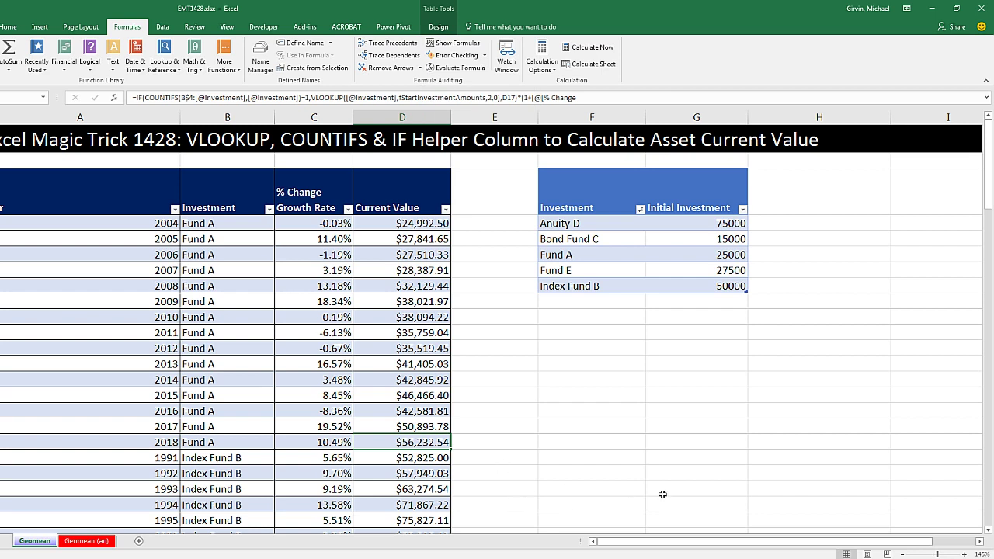
key(alt)
key(m)
key(v)
drag(535, 189, 679, 362)
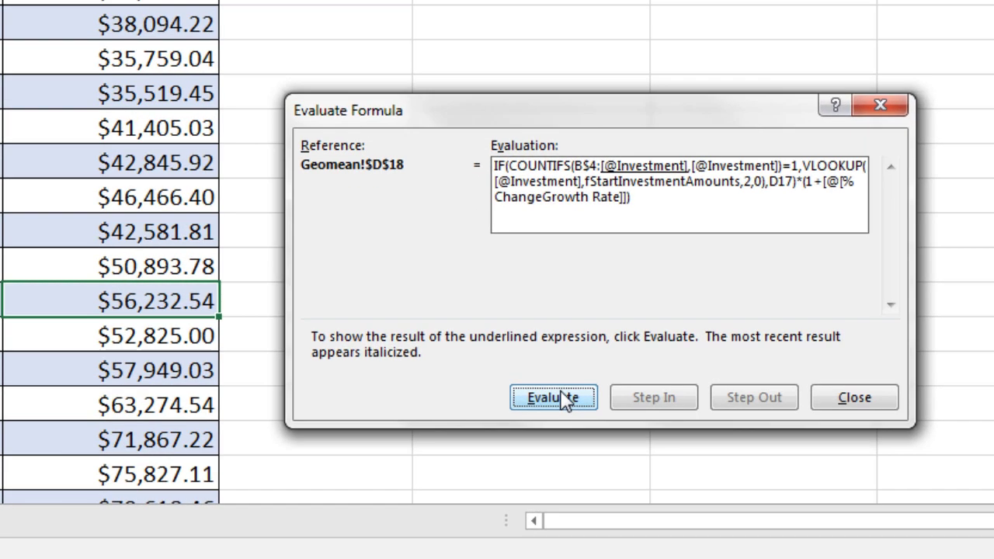
Step D18 through COUNTIFS count 15 and prior value ×1.1049 to $56,232.54, then close
click(662, 435)
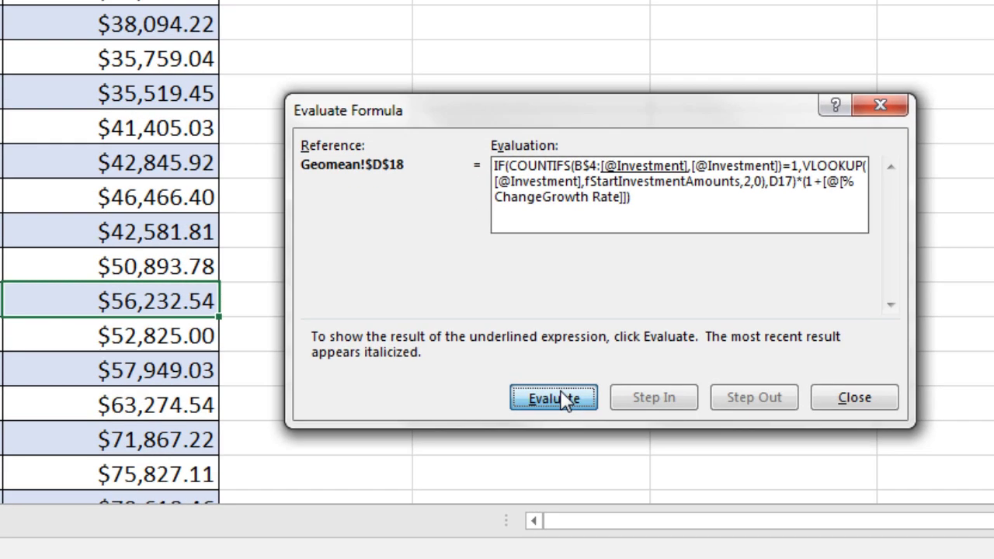
click(566, 400)
click(567, 401)
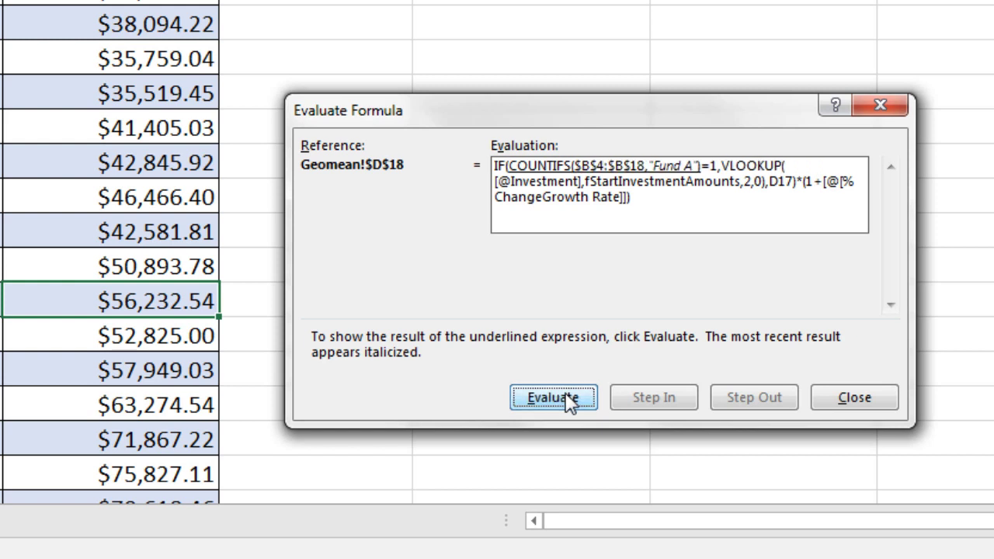
click(569, 400)
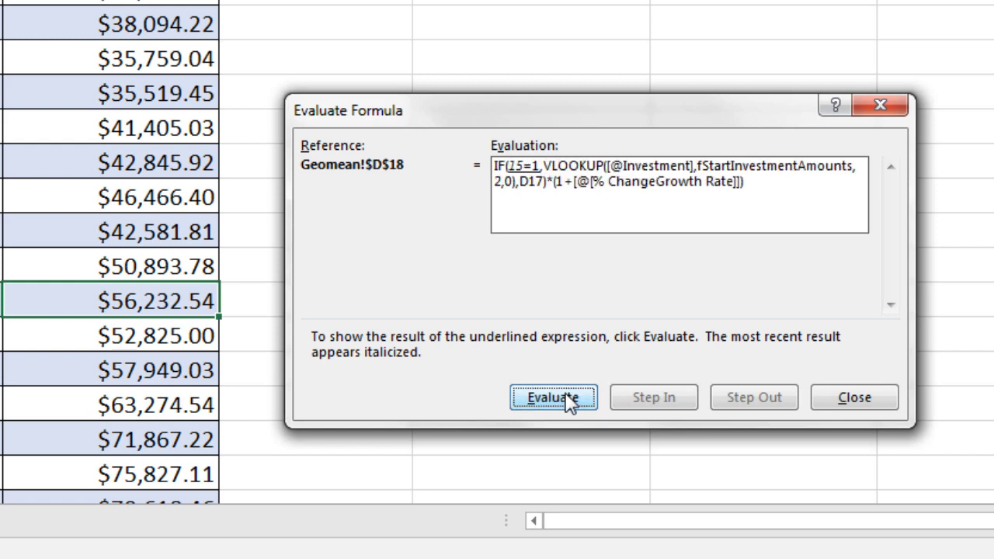
click(569, 400)
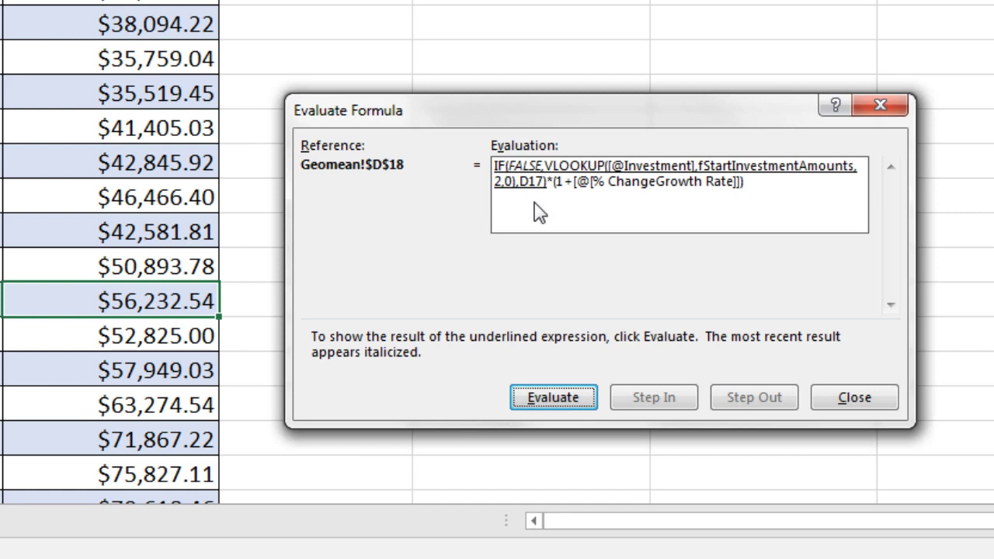
click(567, 396)
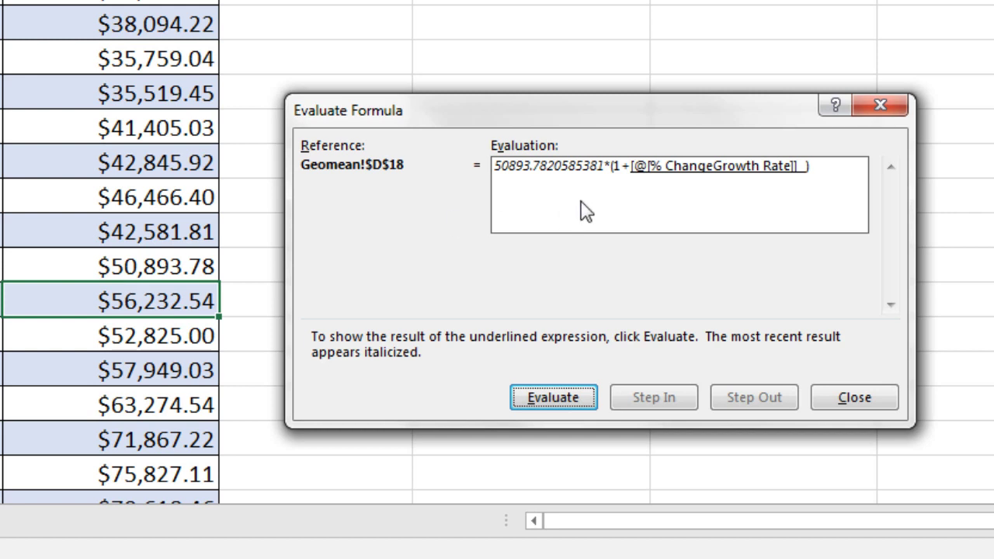
click(583, 401)
click(582, 400)
key(Return)
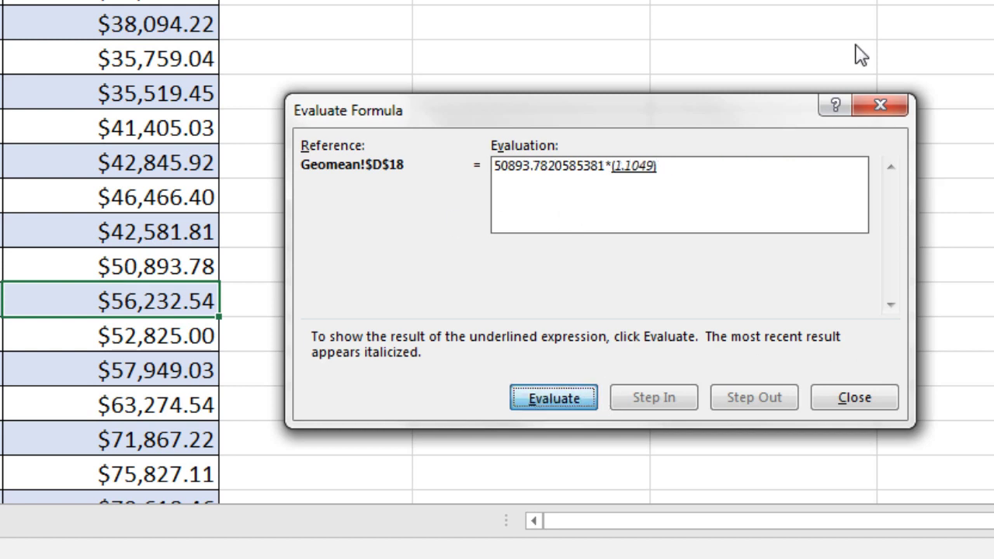
key(Return)
key(Escape)
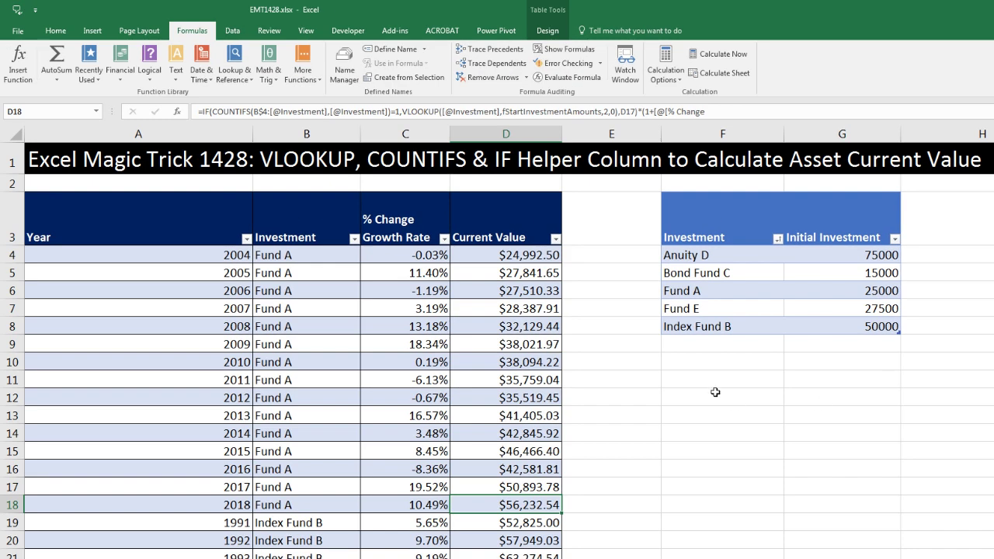
Show D4's full compounding IF/VLOOKUP formula with its colour-coded references
double_click(512, 255)
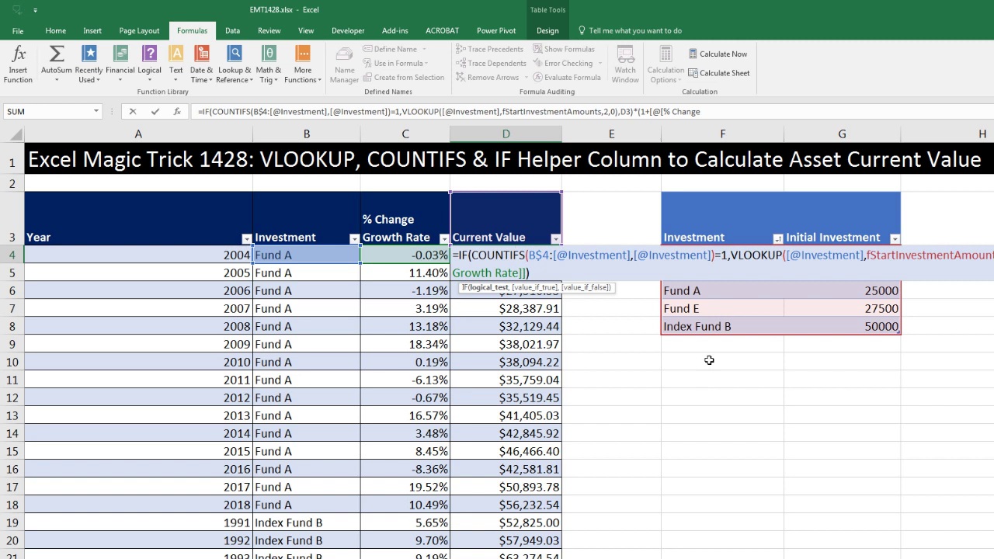